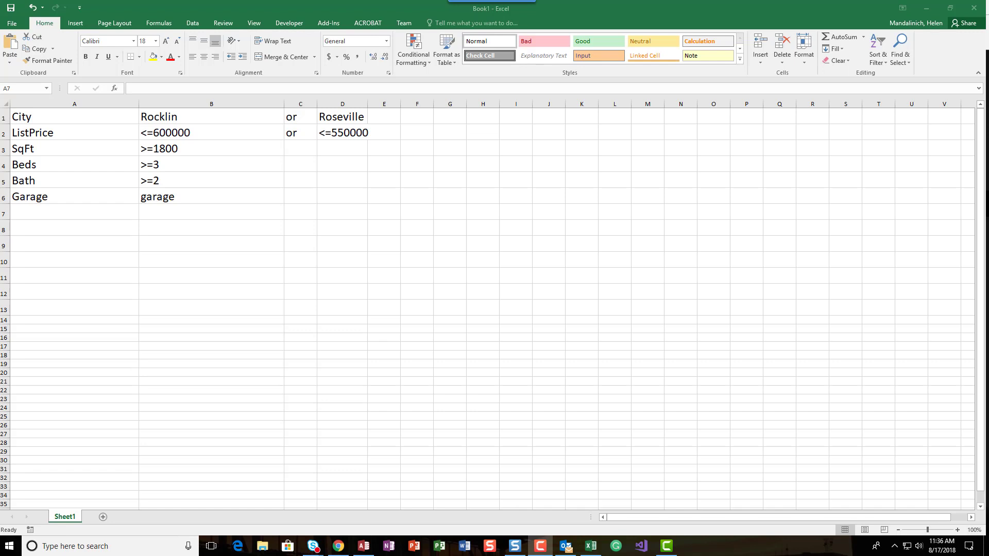
# - Review the Rocklin and Roseville city criteria and widen column D to fit its entries
pyautogui.click(223, 116)
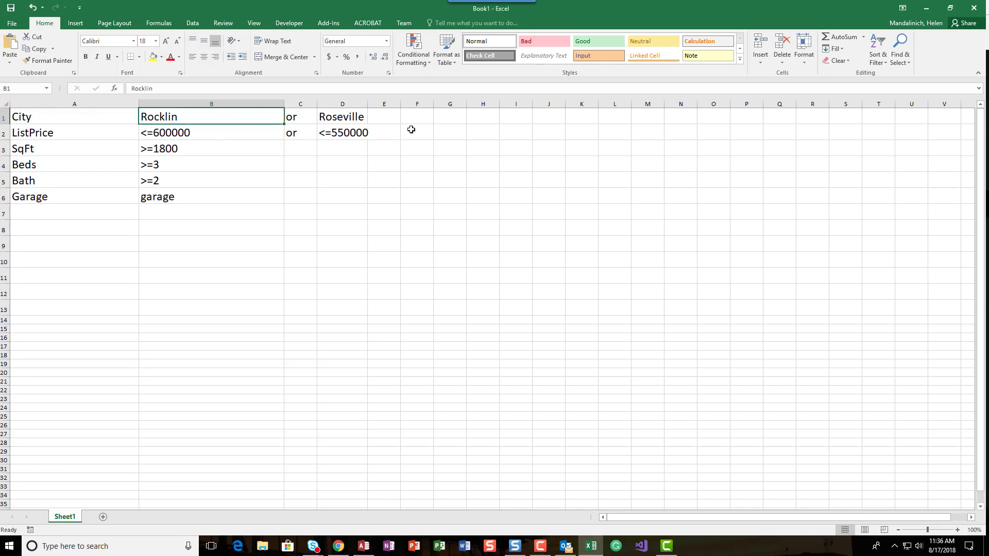
pyautogui.click(362, 118)
pyautogui.click(213, 120)
pyautogui.click(349, 115)
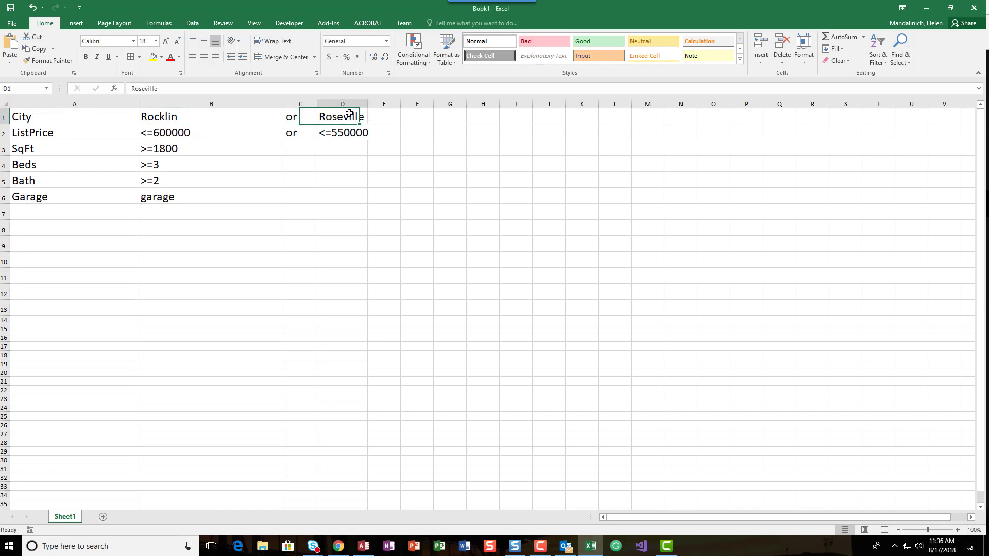
pyautogui.click(265, 117)
pyautogui.click(344, 117)
pyautogui.moveTo(368, 103); pyautogui.dragTo(398, 100)
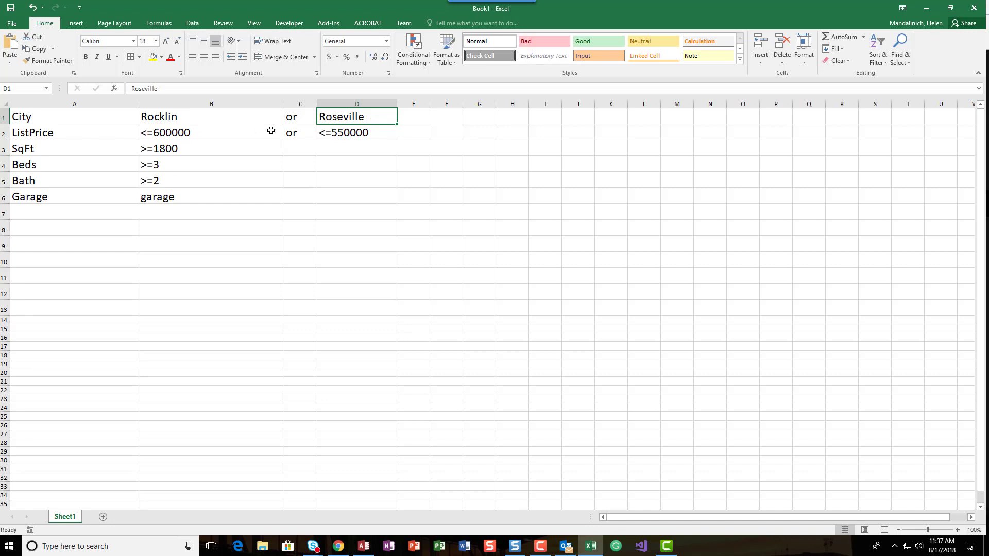
# - Delete the word "or" from cell C2 between the two ListPrice criteria
pyautogui.click(288, 134)
pyautogui.press('Delete')
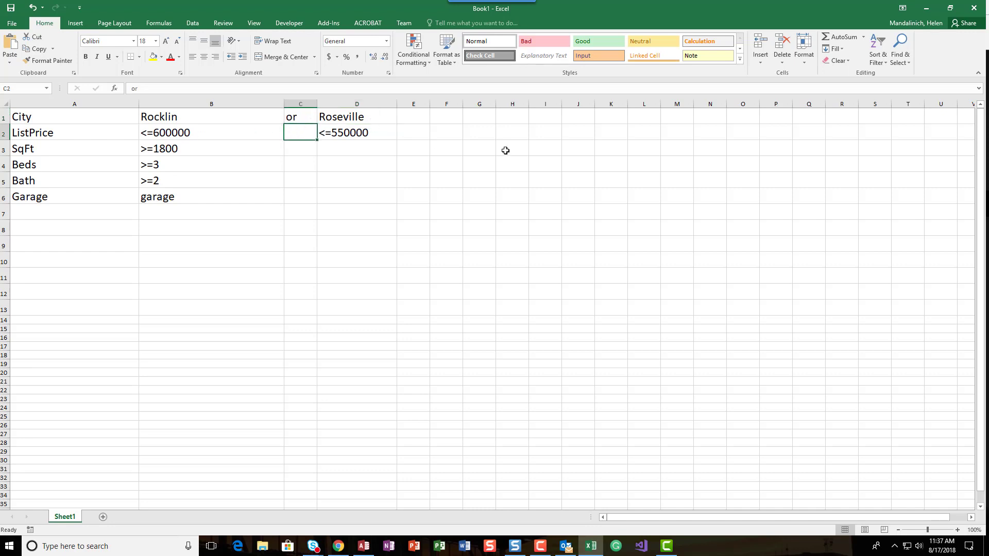
pyautogui.click(234, 154)
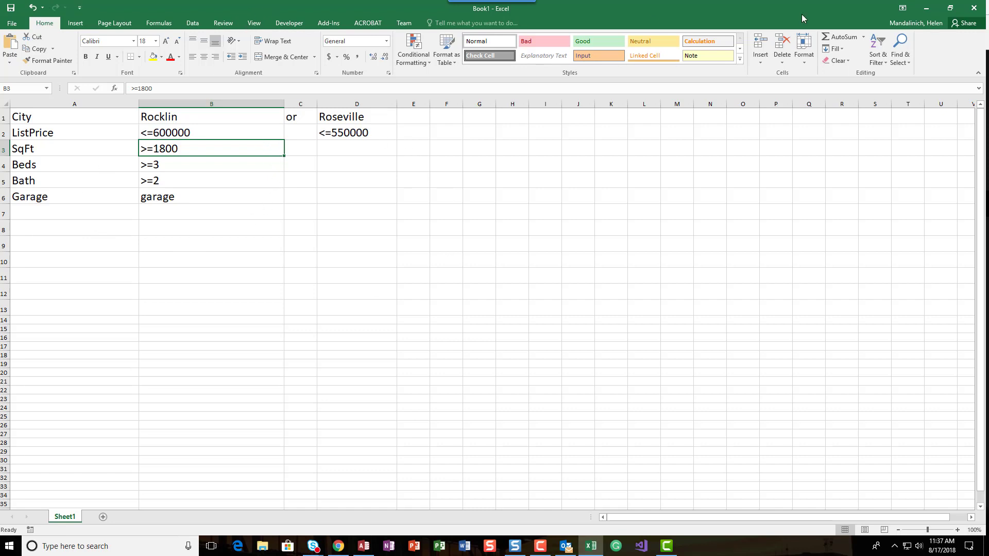
# - Switch from the Excel criteria sheet to the PlacerHills-03 database in Access and close the empty Query1
pyautogui.click(950, 8)
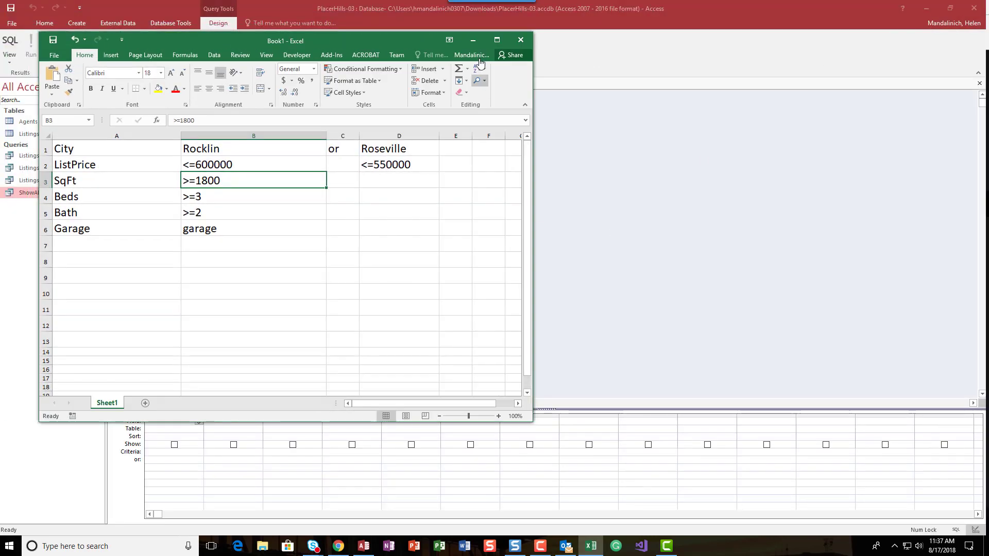
pyautogui.click(497, 34)
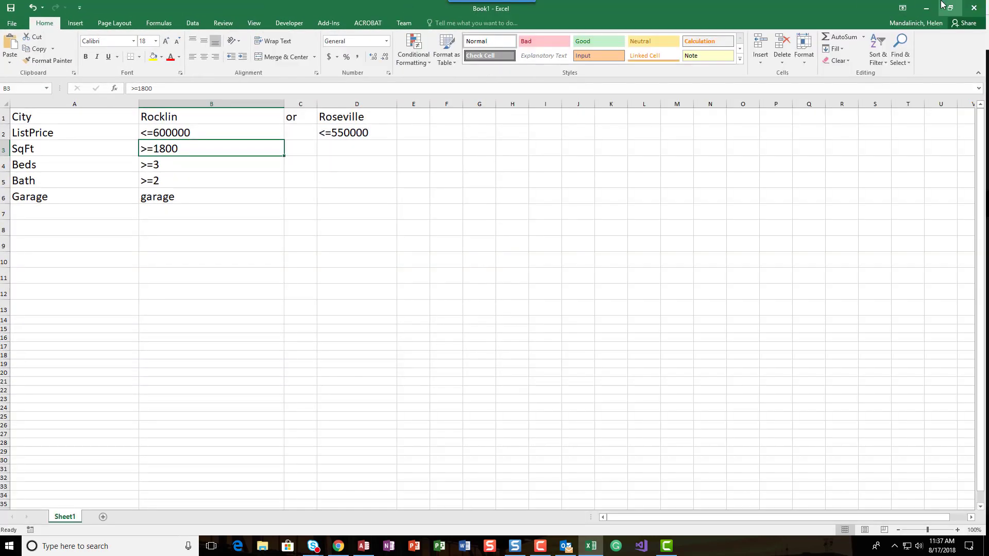
pyautogui.click(926, 8)
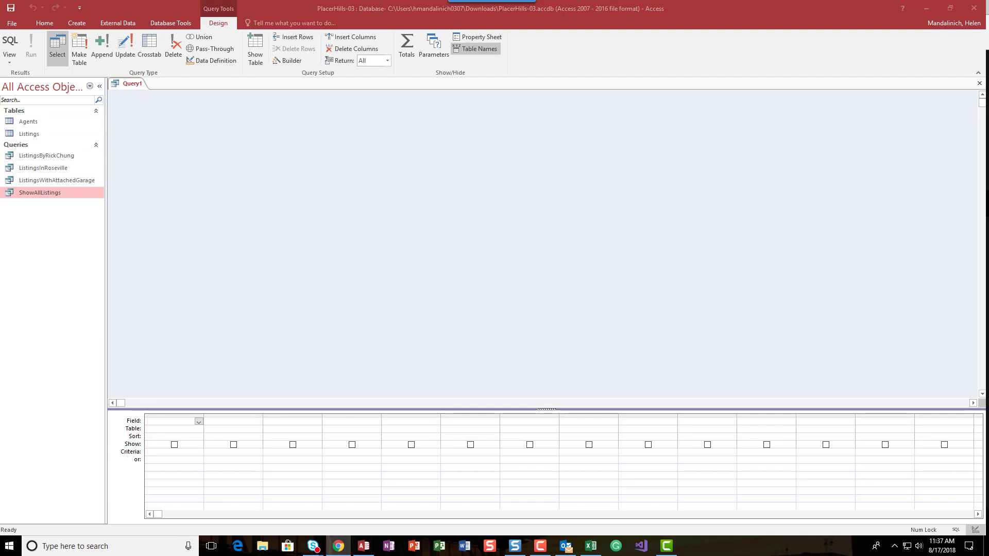
pyautogui.click(979, 83)
# - Create a new query in Design view based on the Listings table
pyautogui.click(74, 24)
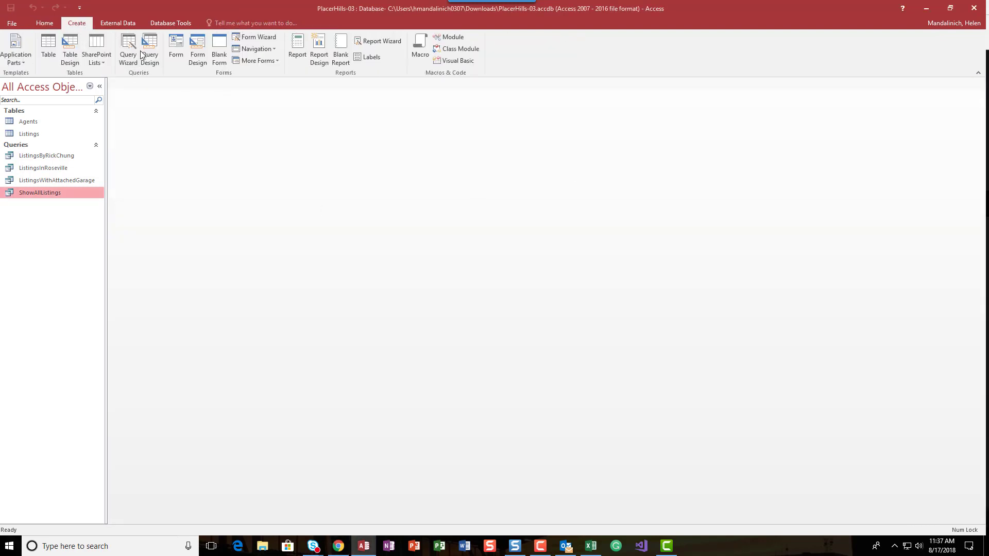
pyautogui.click(150, 49)
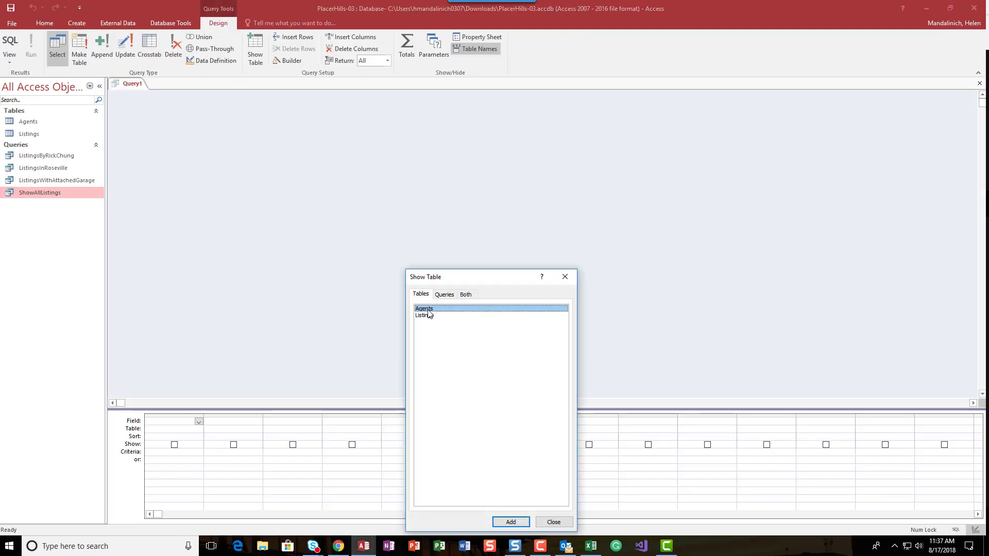
pyautogui.click(428, 316)
pyautogui.click(512, 526)
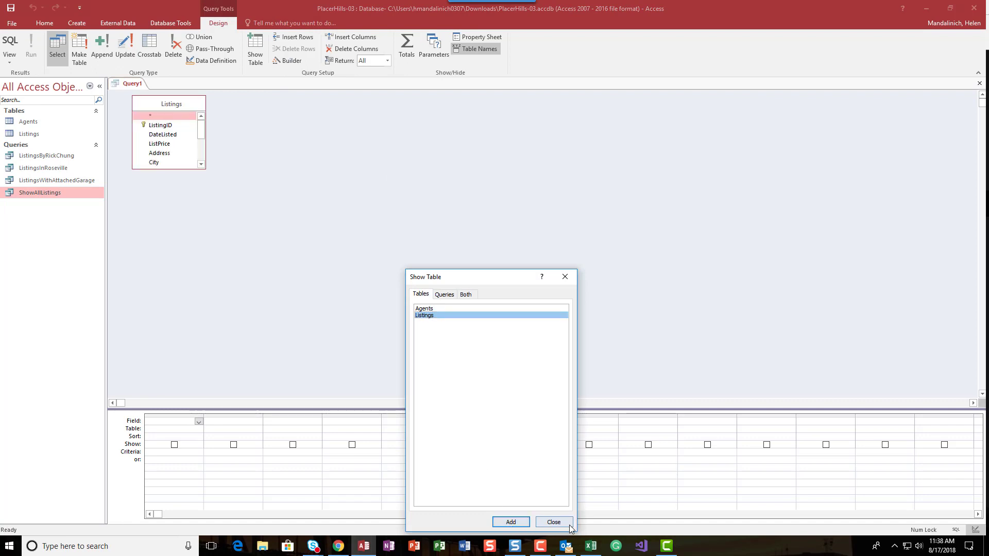
pyautogui.click(554, 522)
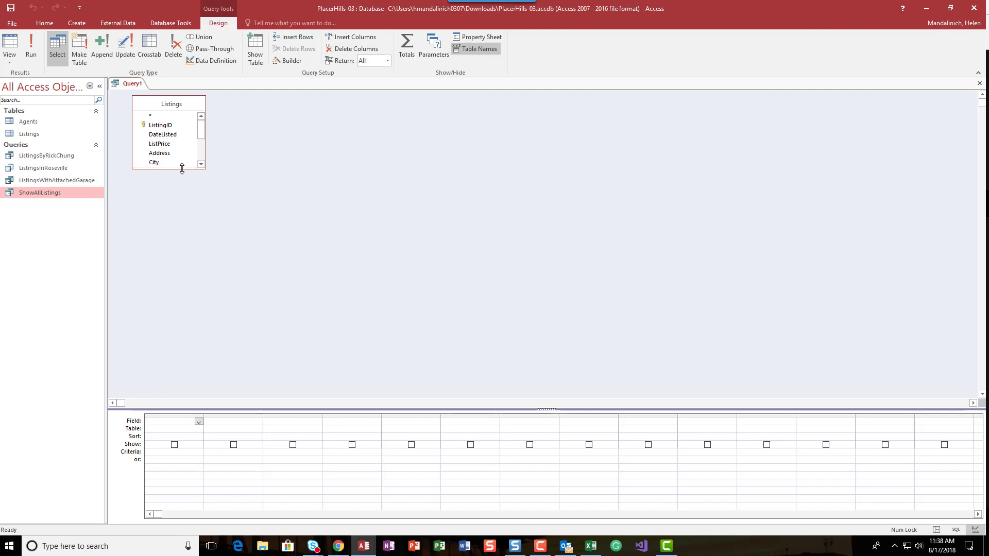
# - Enlarge the Listings field list to show every field name in full, and move the design grid up beneath it
pyautogui.moveTo(182, 169); pyautogui.dragTo(196, 254)
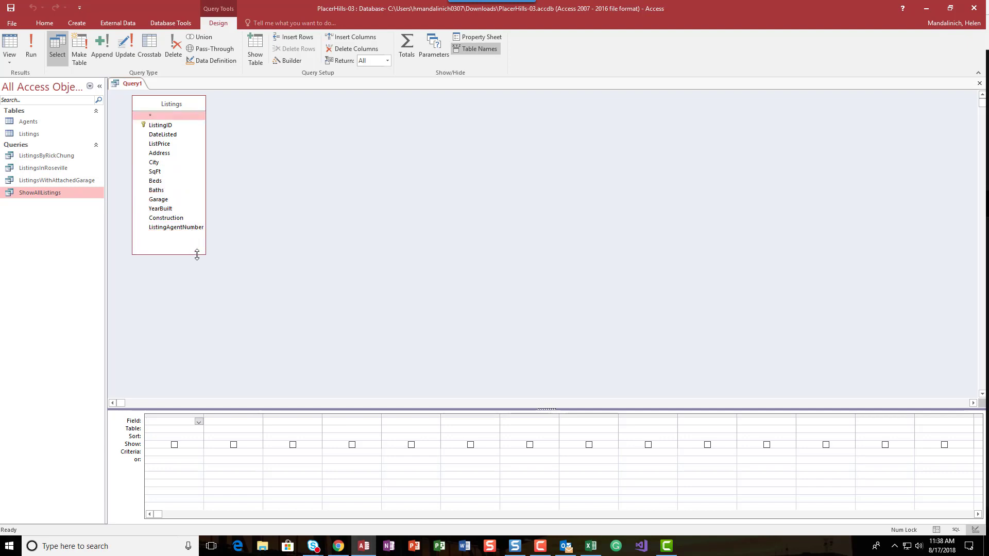
pyautogui.click(213, 190)
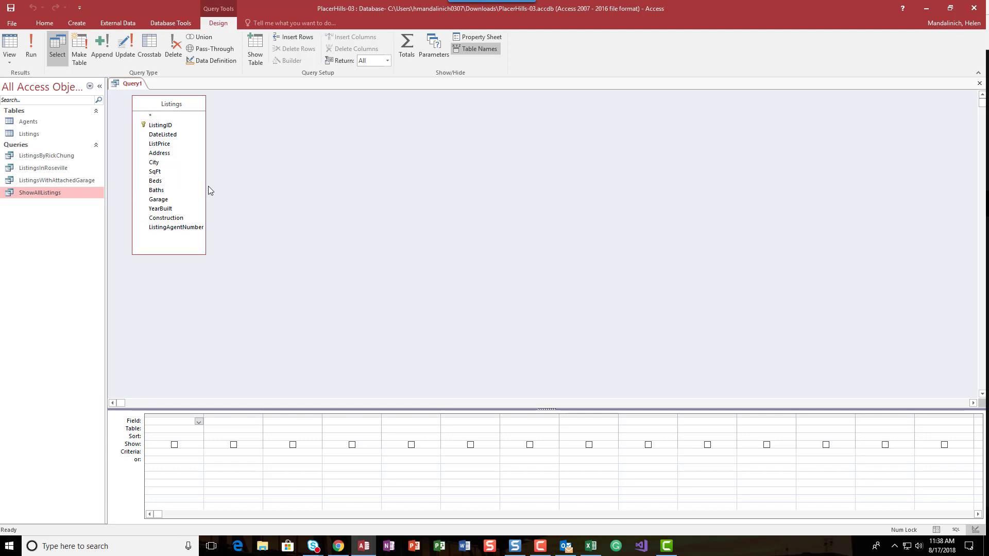
pyautogui.moveTo(205, 190); pyautogui.dragTo(257, 181)
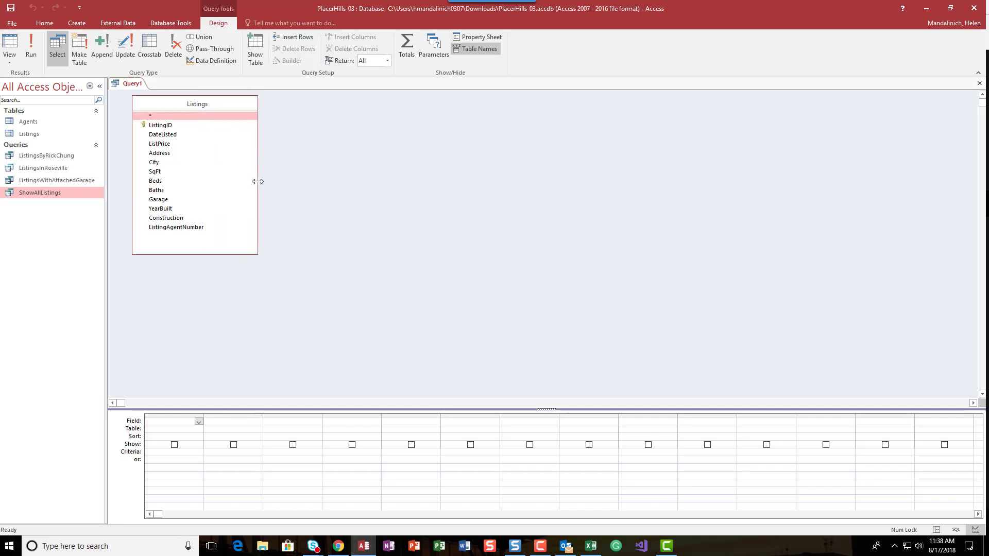
pyautogui.moveTo(240, 410); pyautogui.dragTo(254, 270)
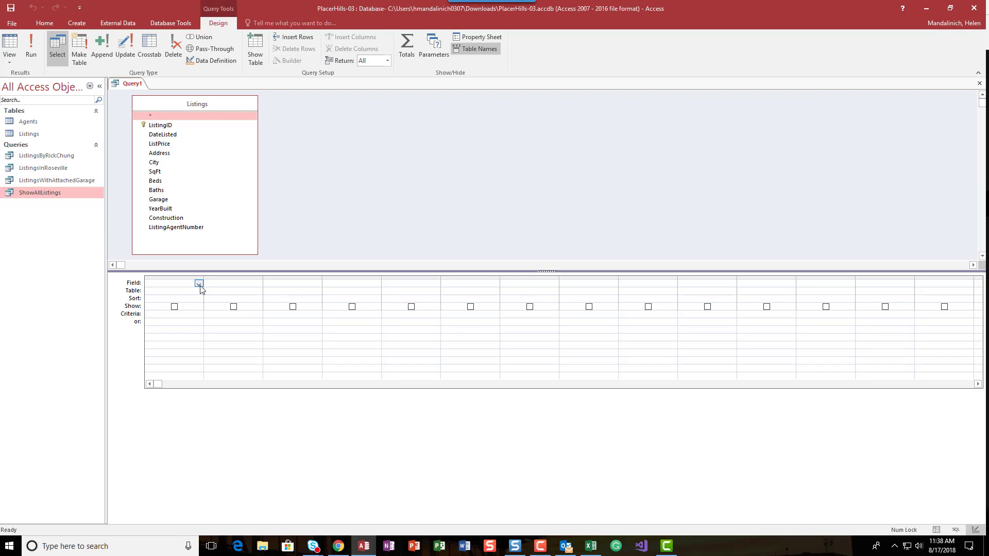
# - Add the ListingID, Address, City, ListPrice, SqFt, Beds and Baths fields to the query grid
pyautogui.doubleClick(170, 127)
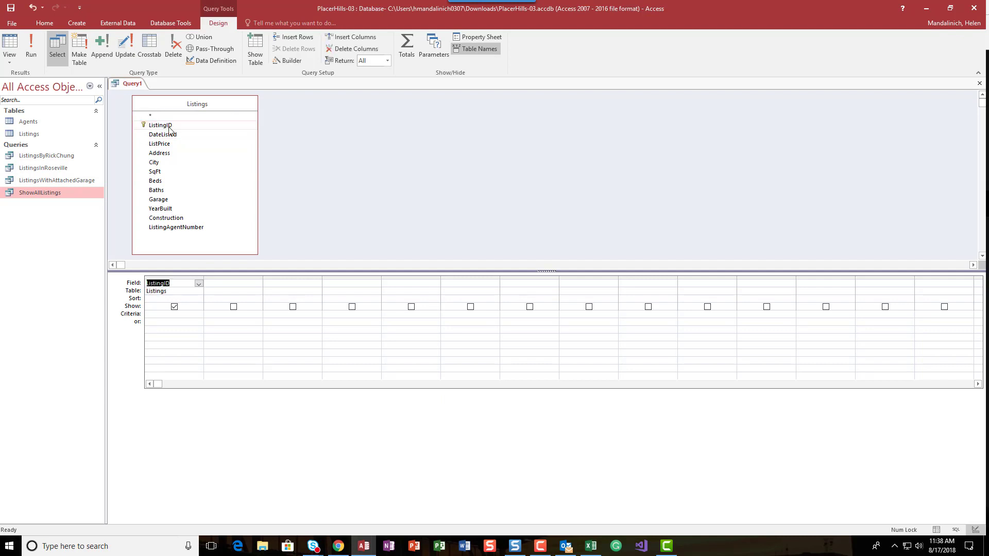
pyautogui.doubleClick(171, 156)
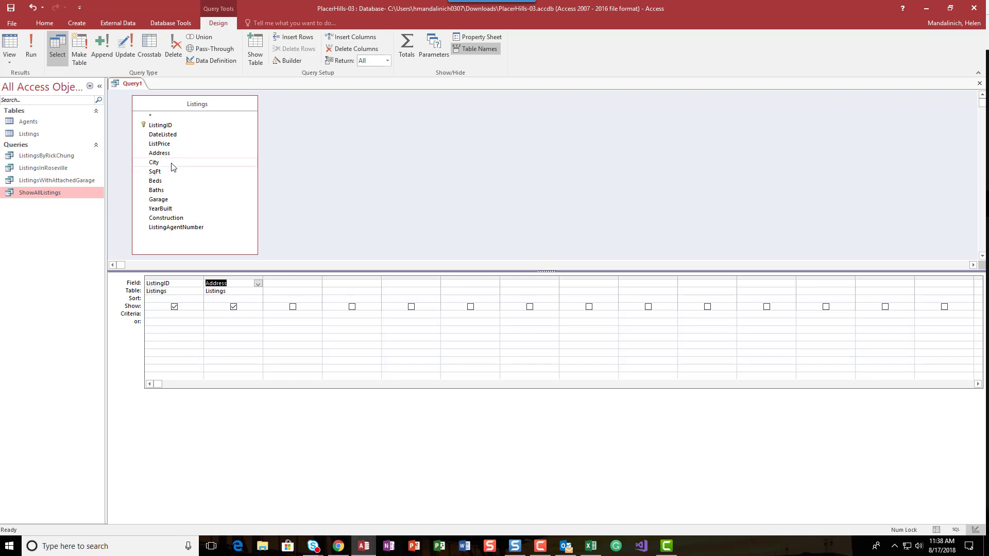
pyautogui.doubleClick(172, 165)
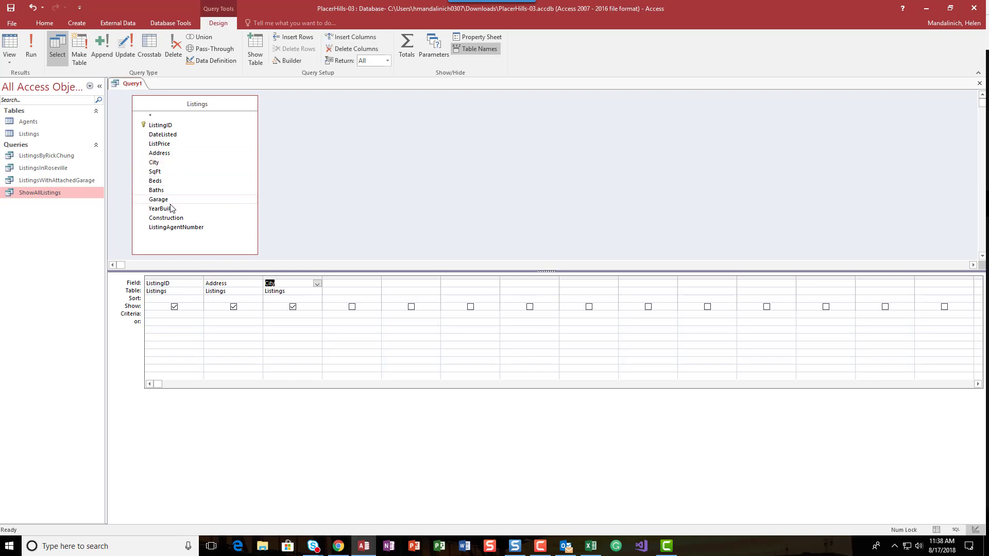
pyautogui.doubleClick(175, 145)
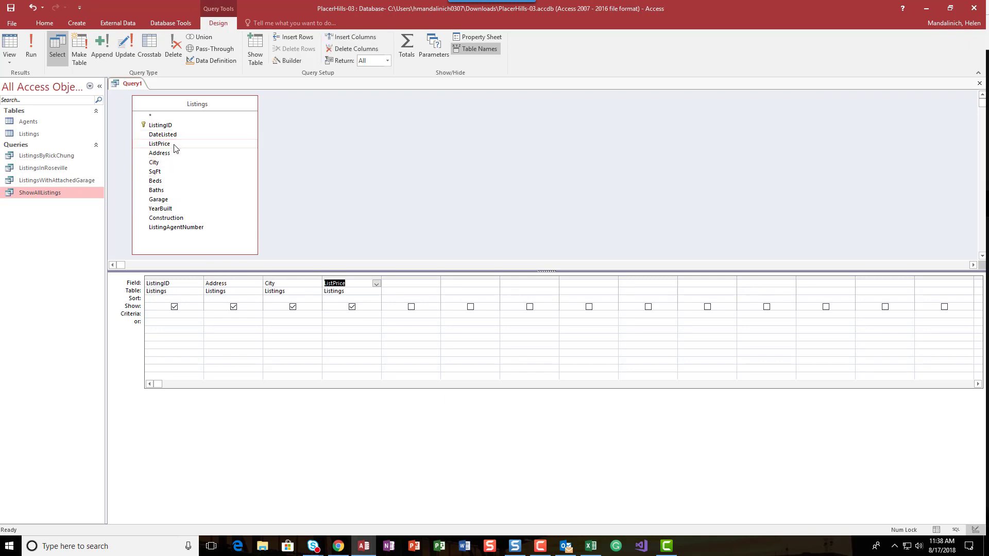
pyautogui.doubleClick(172, 172)
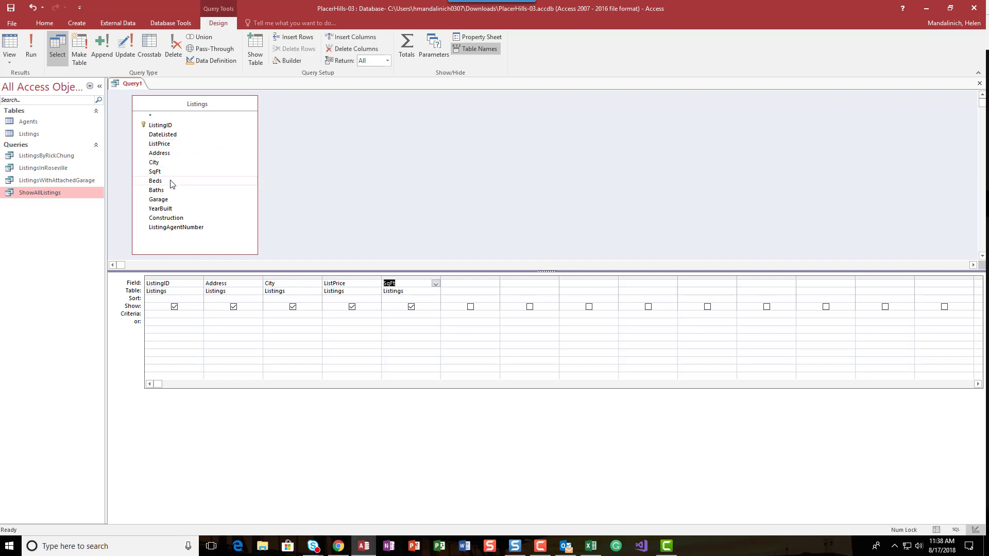
pyautogui.doubleClick(170, 180)
pyautogui.doubleClick(170, 191)
pyautogui.doubleClick(170, 191)
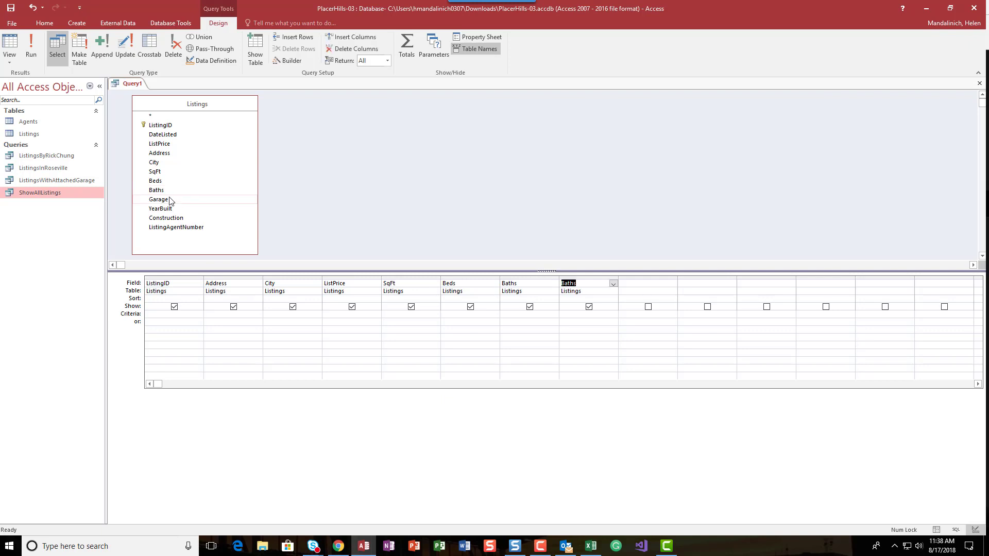
# - Cut the duplicate Baths column from the query grid and add the Garage field in its place
pyautogui.click(599, 277)
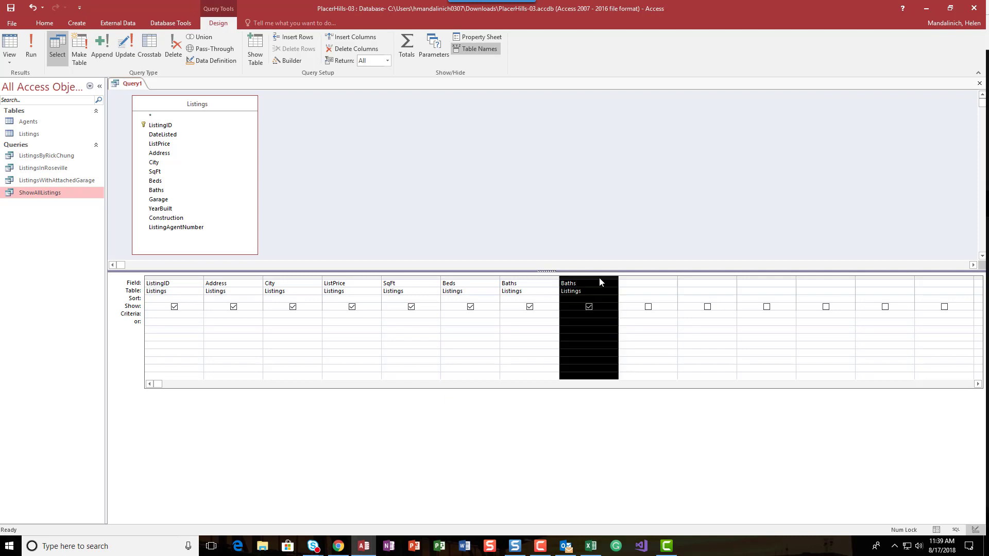
pyautogui.rightClick(599, 277)
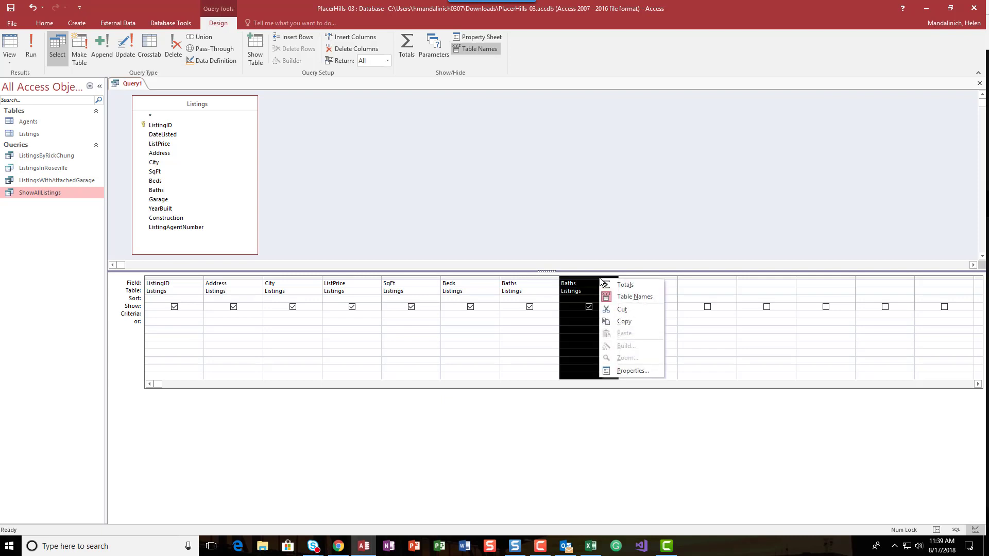
pyautogui.click(621, 309)
pyautogui.doubleClick(186, 201)
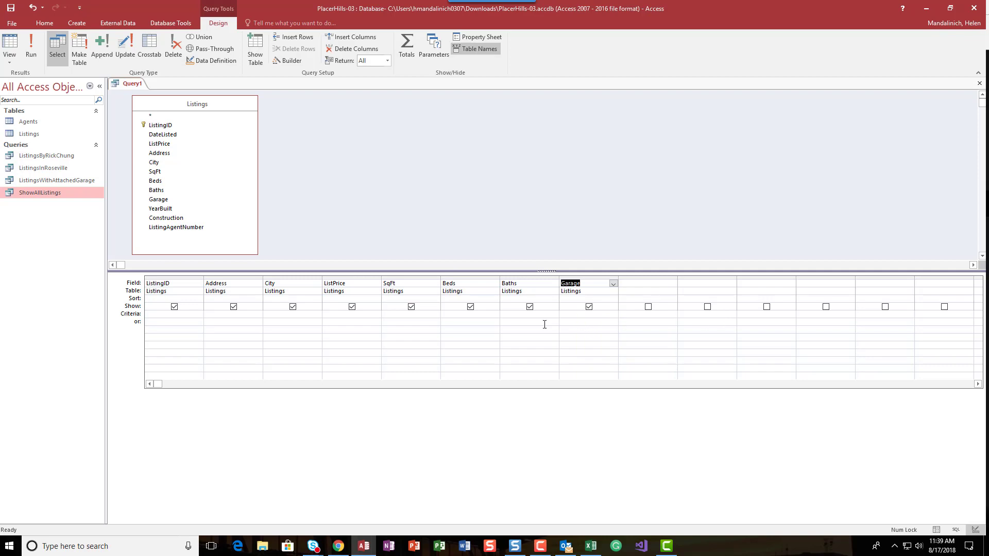
# - Run the query to examine the listings it returns, and return to Design view
pyautogui.click(31, 43)
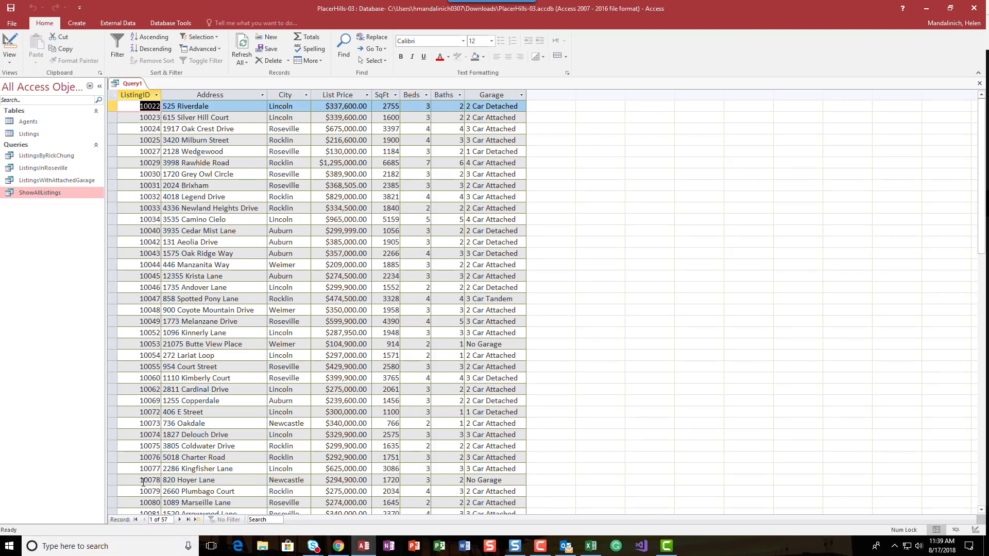
pyautogui.click(10, 43)
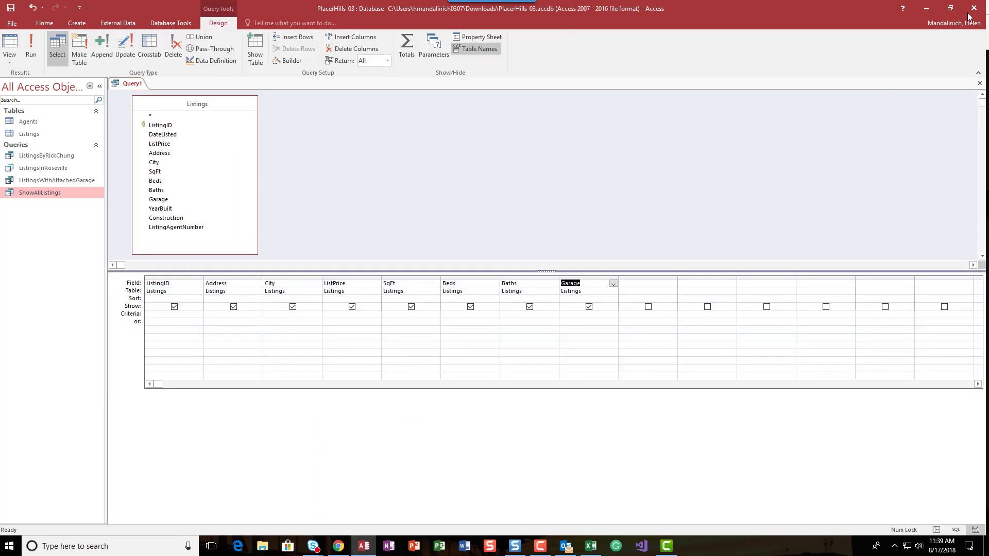
# - Restore the Access window from full screen, move it to the screen corner and make it narrower and taller
pyautogui.click(951, 7)
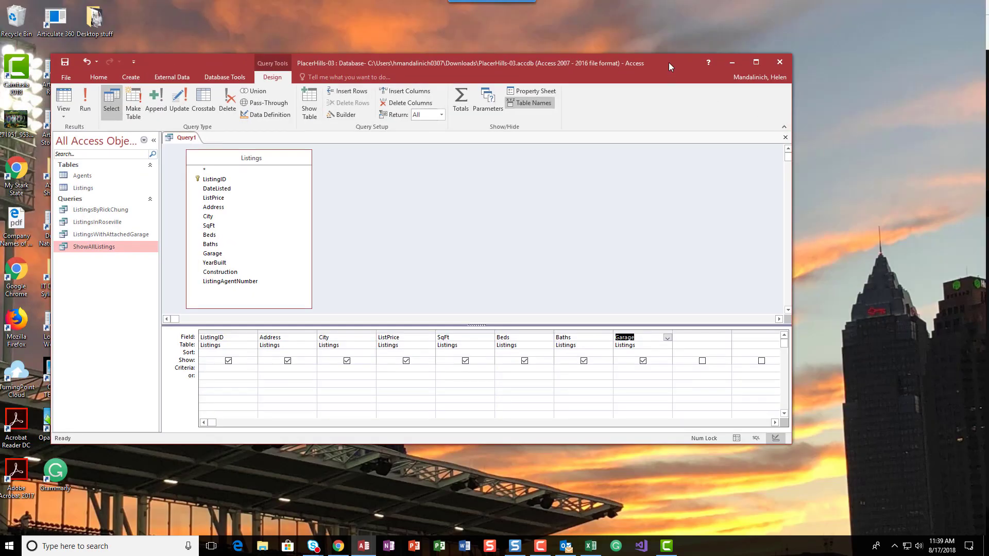
pyautogui.moveTo(669, 63); pyautogui.dragTo(625, 13)
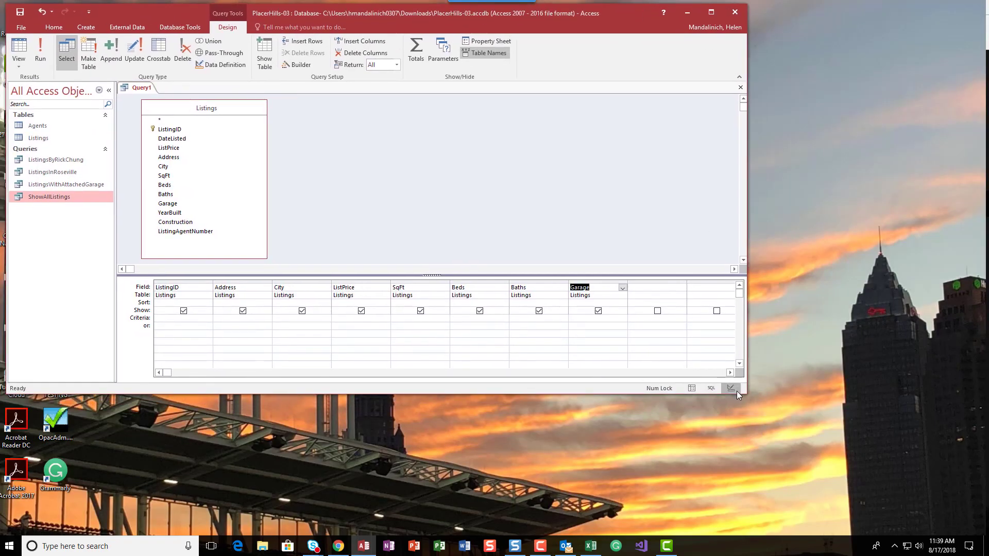
pyautogui.moveTo(737, 395); pyautogui.dragTo(612, 536)
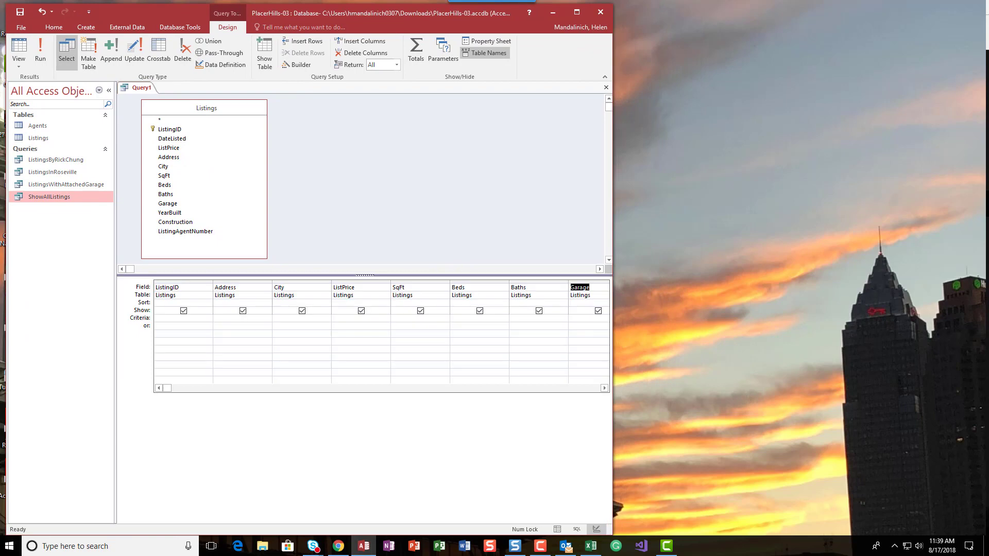
# - Bring back the Excel criteria workbook, tile the open windows side by side, and place the Access window next to Excel
pyautogui.click(591, 546)
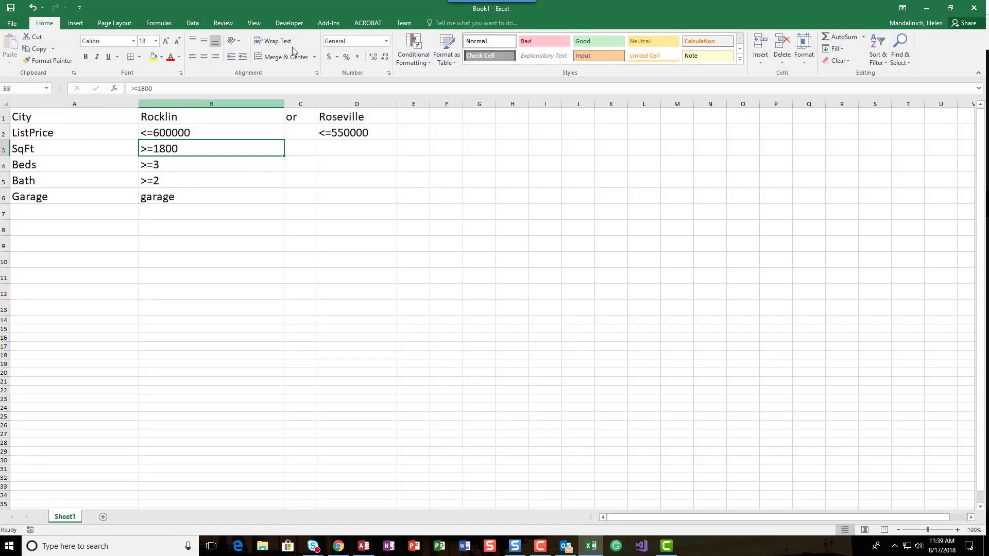
pyautogui.click(950, 8)
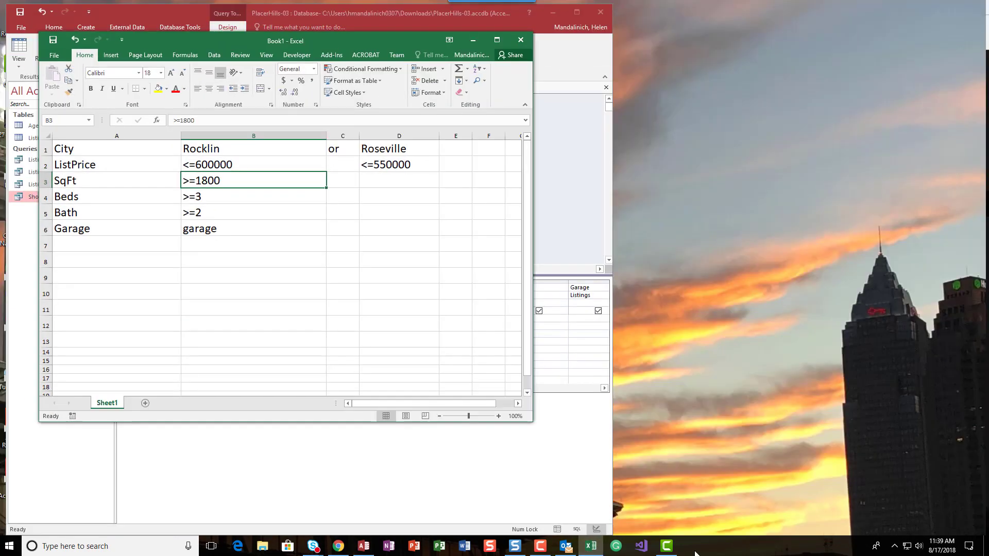
pyautogui.rightClick(695, 553)
pyautogui.click(719, 463)
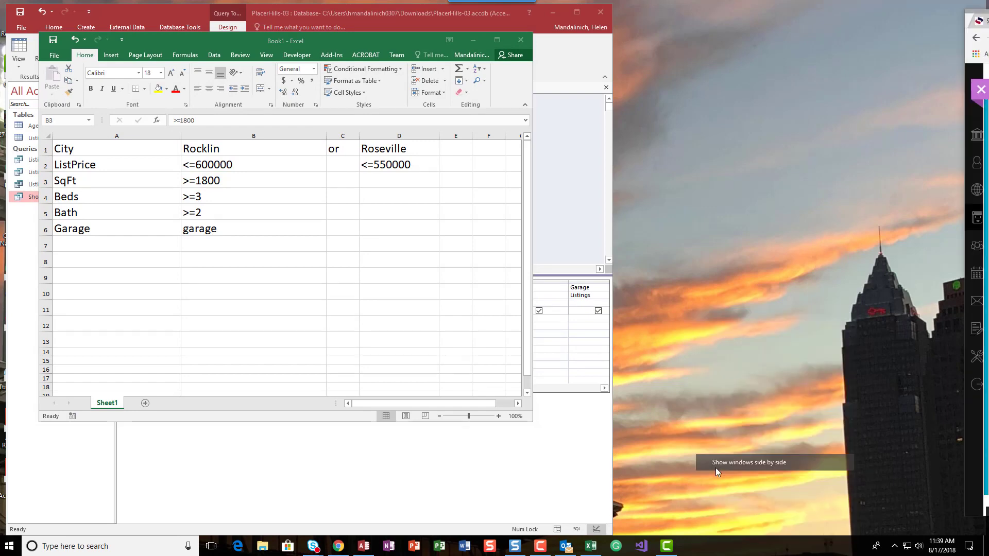
pyautogui.rightClick(749, 549)
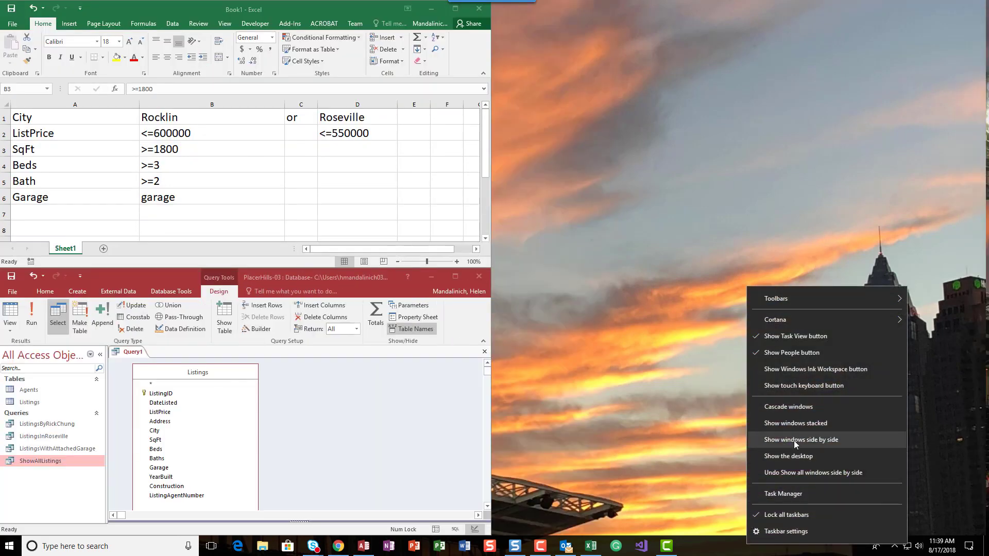
pyautogui.click(794, 440)
pyautogui.moveTo(271, 282); pyautogui.dragTo(766, 17)
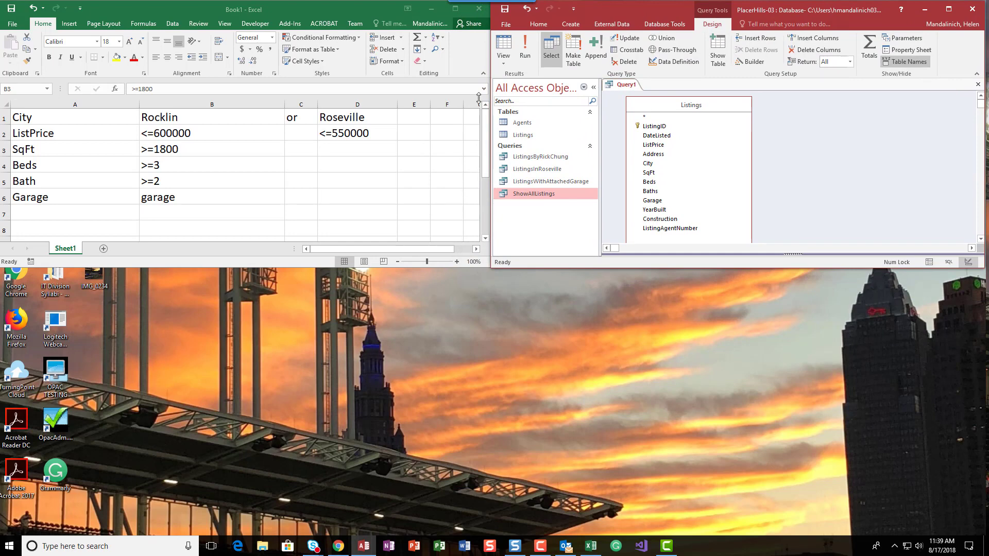
# - Widen the Access window over Excel, collapse the Navigation Pane, and stretch the window down until the query grid shows
pyautogui.moveTo(490, 101); pyautogui.dragTo(382, 101)
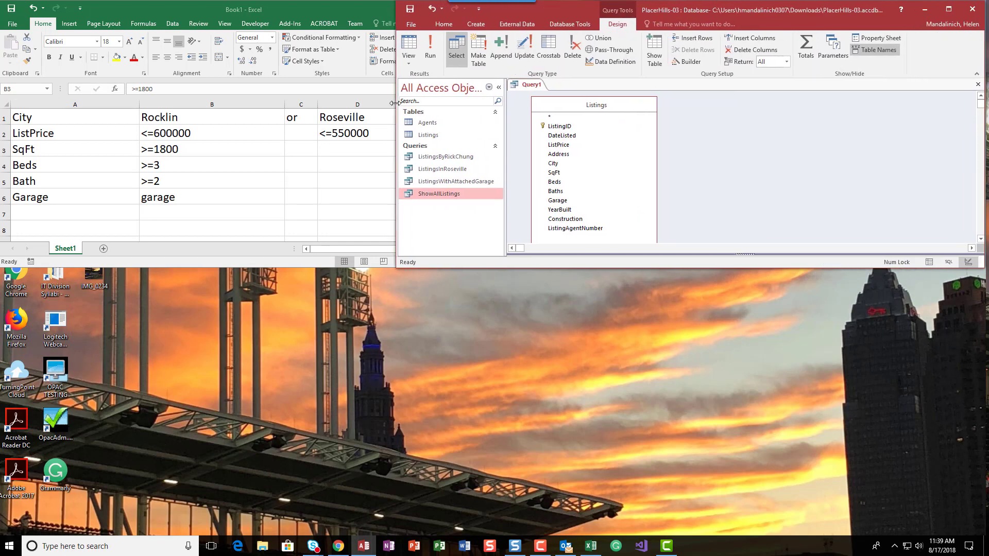
pyautogui.click(500, 88)
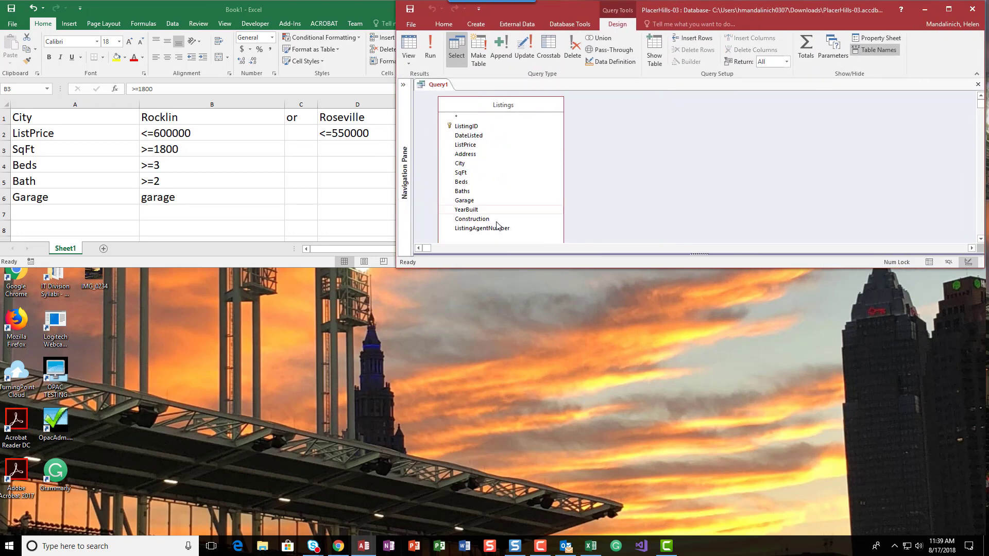
pyautogui.moveTo(499, 267); pyautogui.dragTo(529, 553)
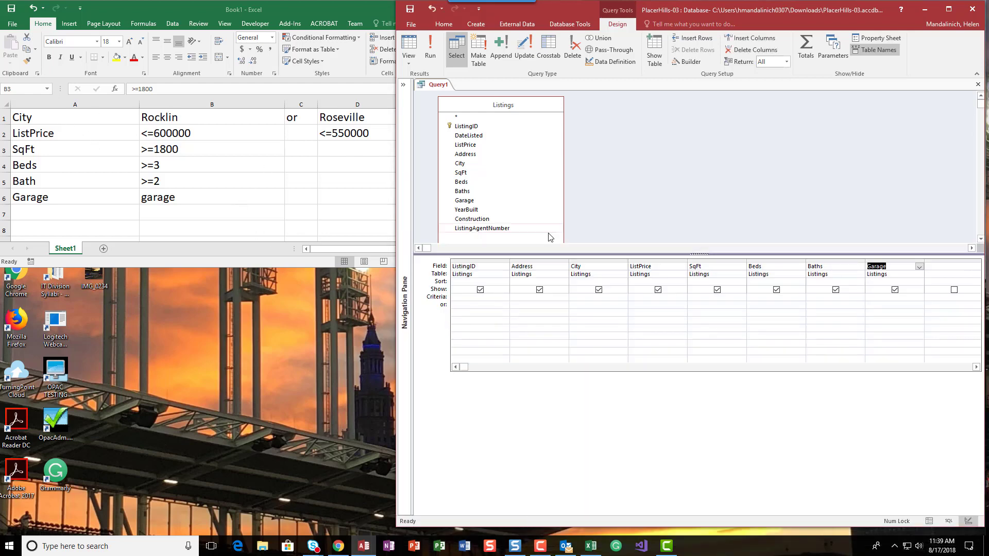
# - Set the City criteria to Rocklin or Roseville on separate rows, run the query, and return to Design view
pyautogui.click(575, 297)
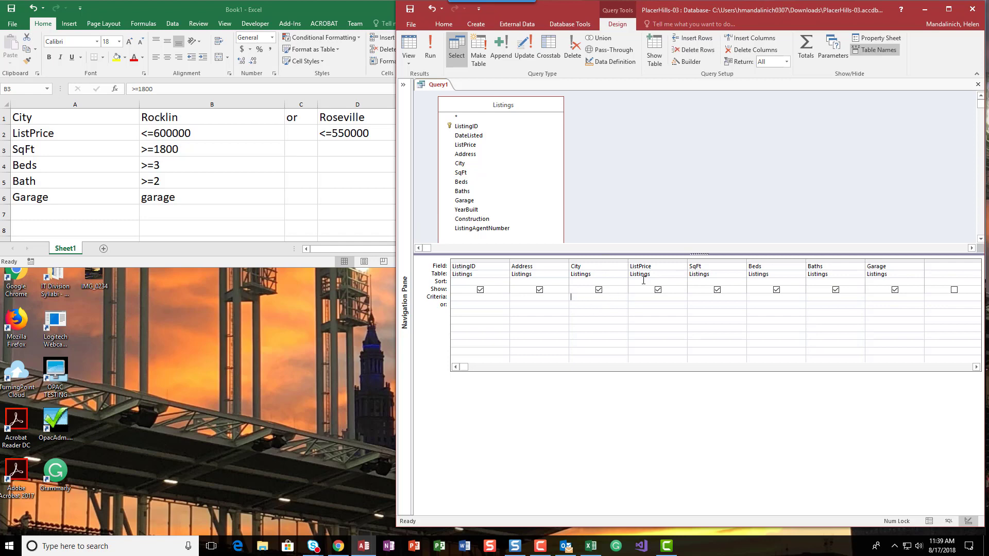
pyautogui.write('Rocklin')
pyautogui.click(600, 306)
pyautogui.write('Roseville')
pyautogui.press('Tab')
pyautogui.click(430, 49)
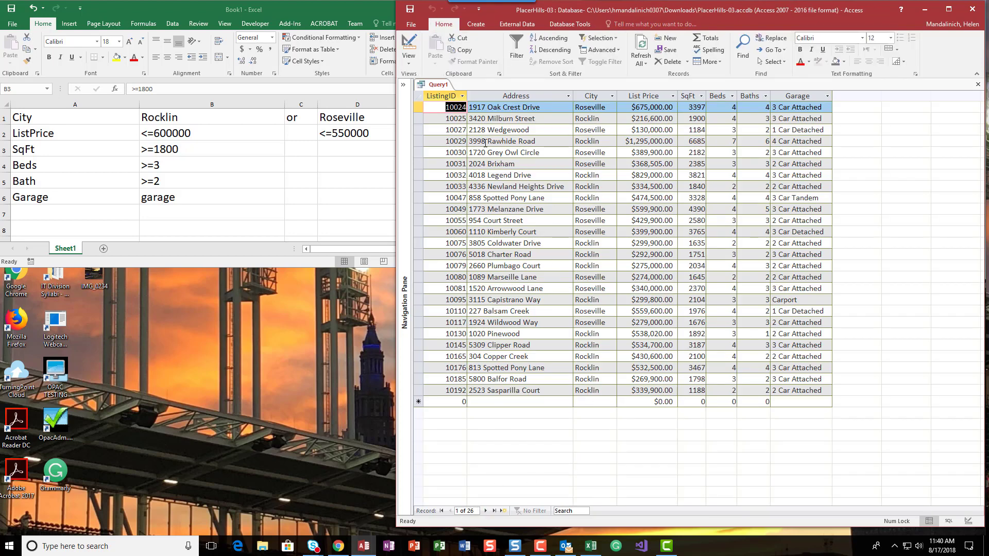
pyautogui.click(408, 47)
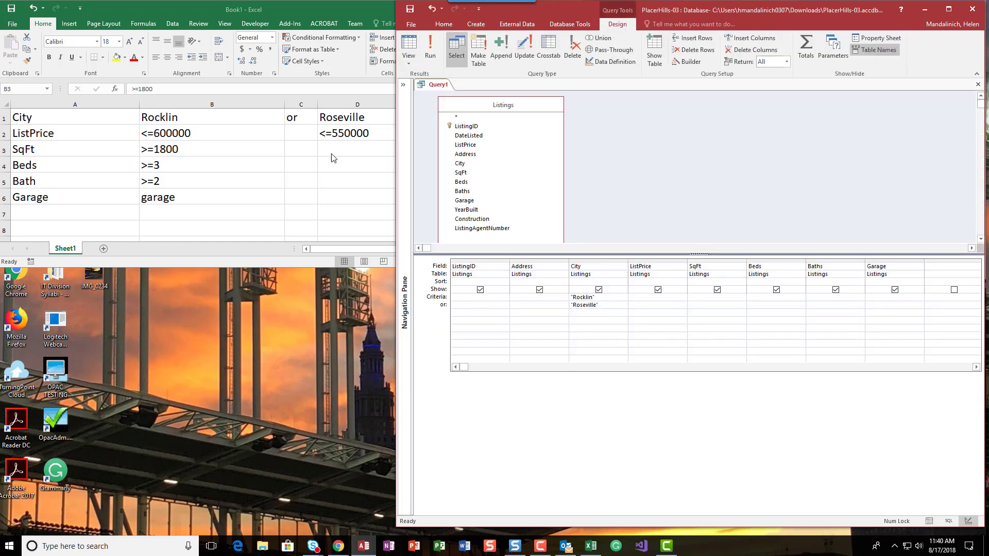
# - Switch to the Excel criteria sheet and fill the City criteria cells B1:D1 with yellow
pyautogui.click(122, 124)
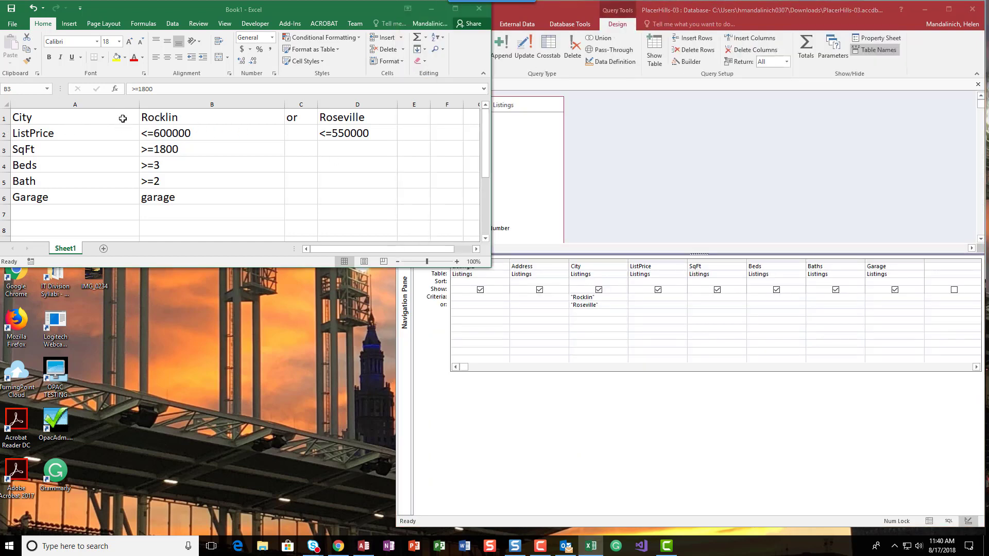
pyautogui.moveTo(385, 119); pyautogui.dragTo(154, 117)
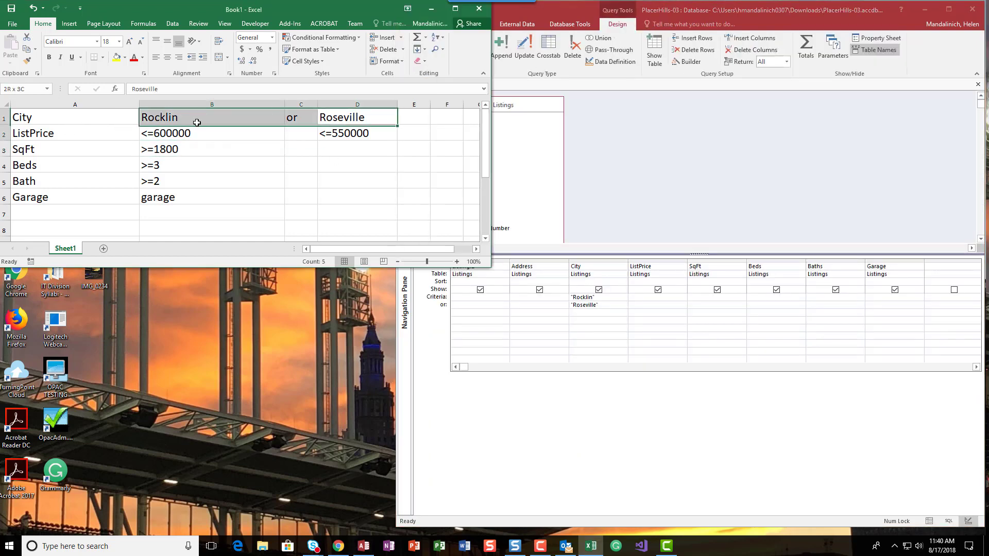
pyautogui.click(117, 56)
# - Set the ListPrice criterion on the Rocklin row to <=600000, run the query, and return to Design view
pyautogui.click(646, 316)
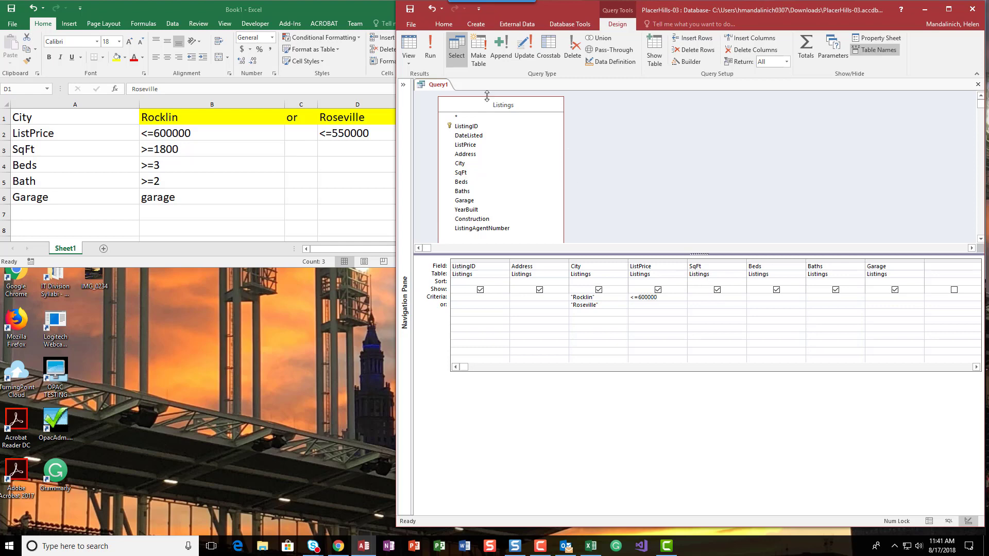
pyautogui.click(437, 54)
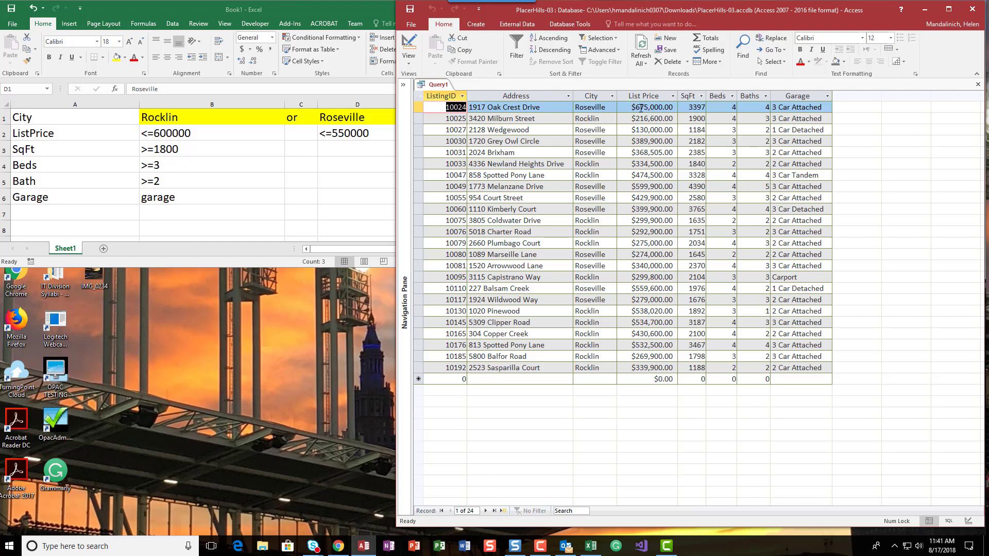
pyautogui.click(409, 49)
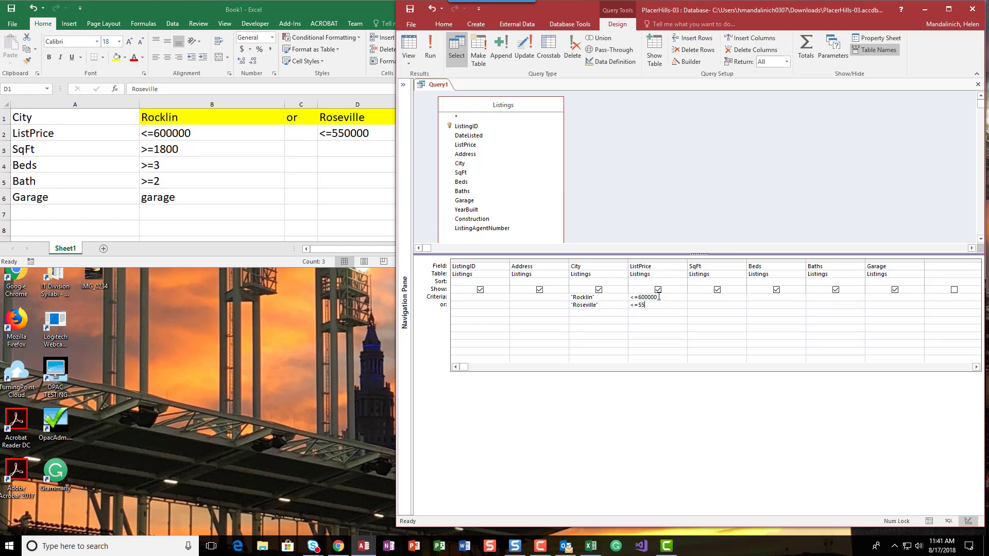
# - Set the ListPrice criterion on the Roseville row to <=550000, run the query, and return to Design view
pyautogui.write('0000')
pyautogui.click(427, 53)
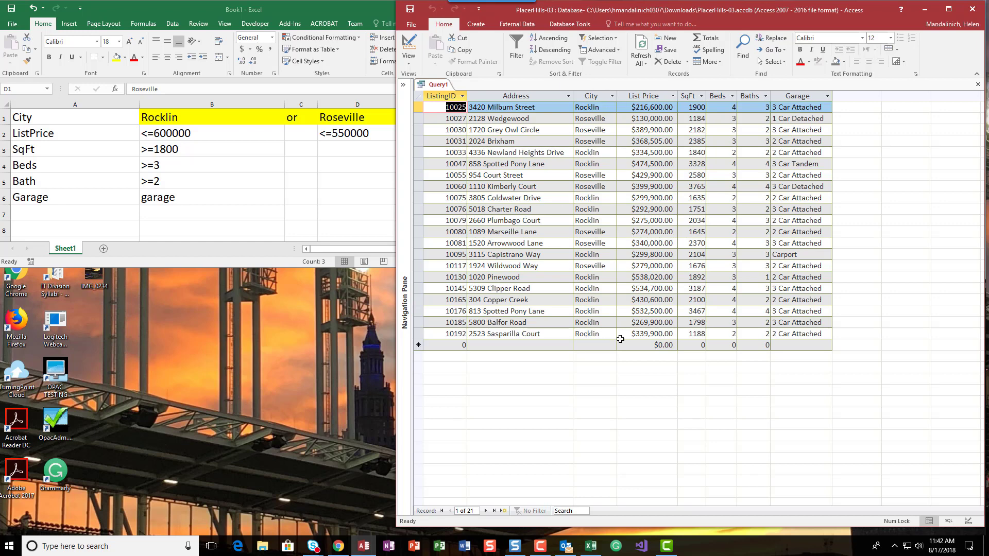
pyautogui.click(408, 46)
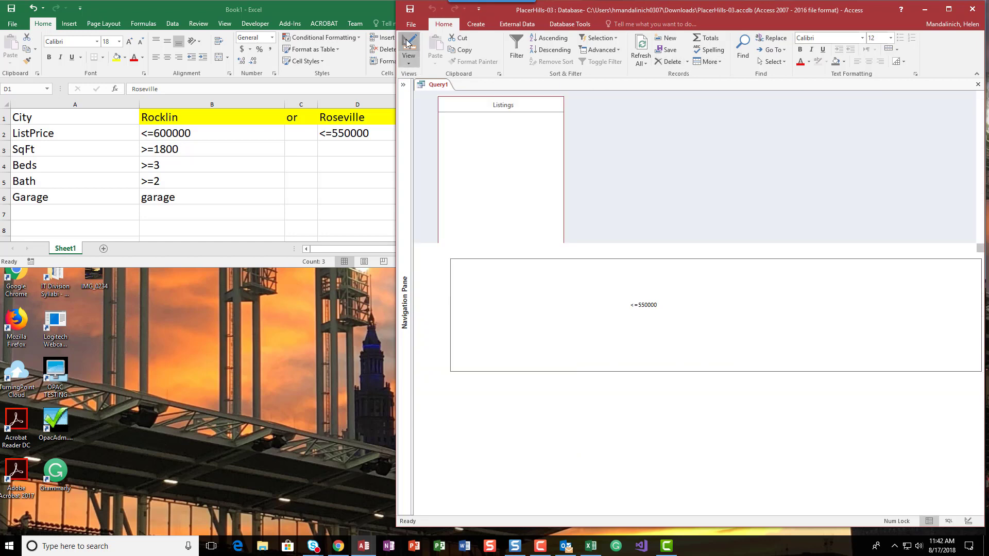
# - Switch to the Excel criteria sheet and fill the ListPrice criteria cells B2:D2 with yellow
pyautogui.click(161, 134)
pyautogui.moveTo(143, 134); pyautogui.dragTo(330, 133)
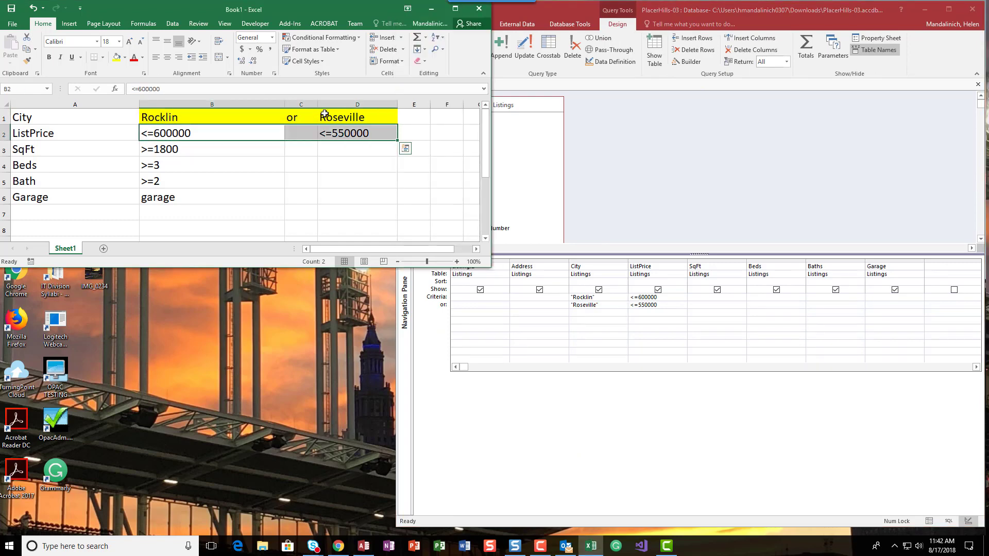
pyautogui.click(119, 57)
# - Back in Access, set SqFt to >=1800 on both criteria rows, run the query, and return to Design view
pyautogui.click(619, 158)
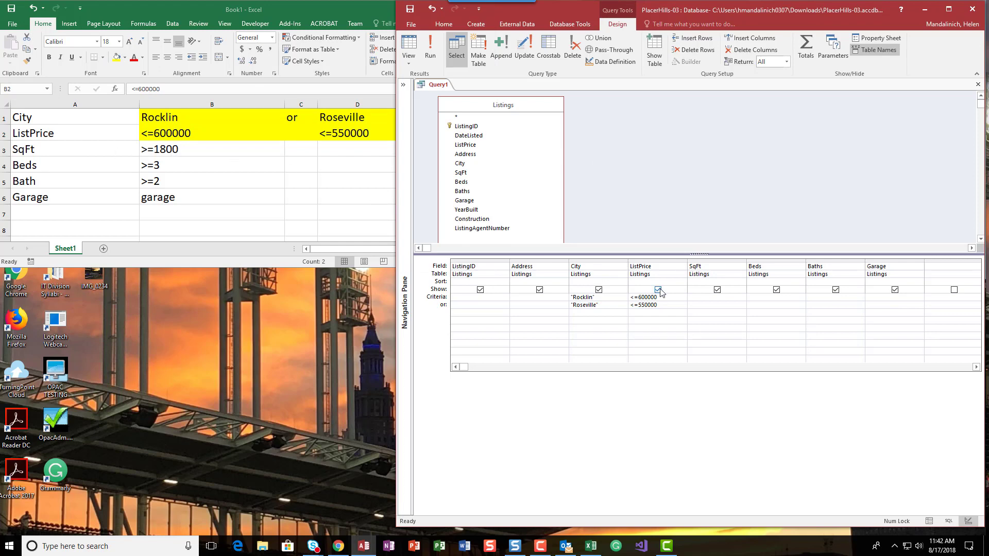
pyautogui.click(693, 299)
pyautogui.press('Down')
pyautogui.press('BackSpace')
pyautogui.press('BackSpace')
pyautogui.write('=1800')
pyautogui.click(430, 49)
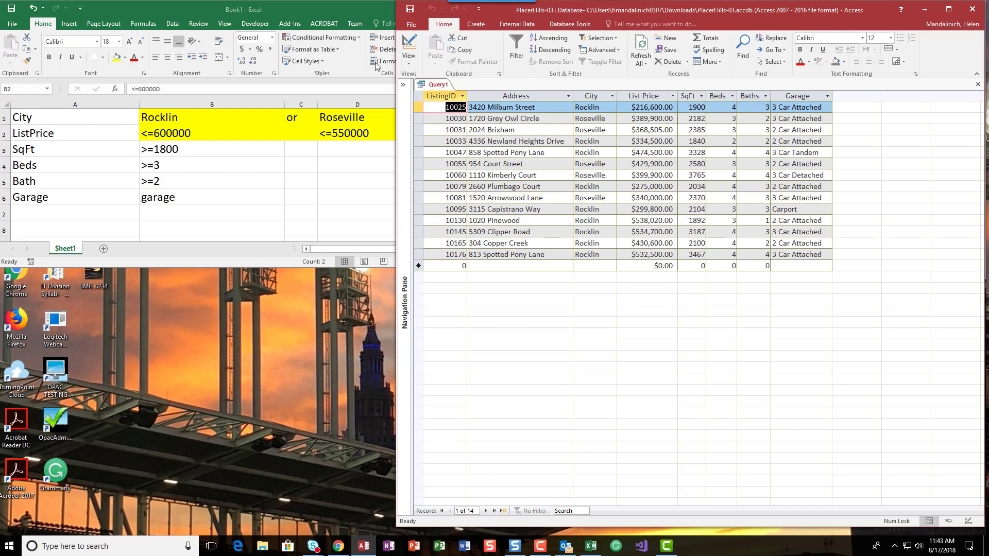
pyautogui.click(408, 43)
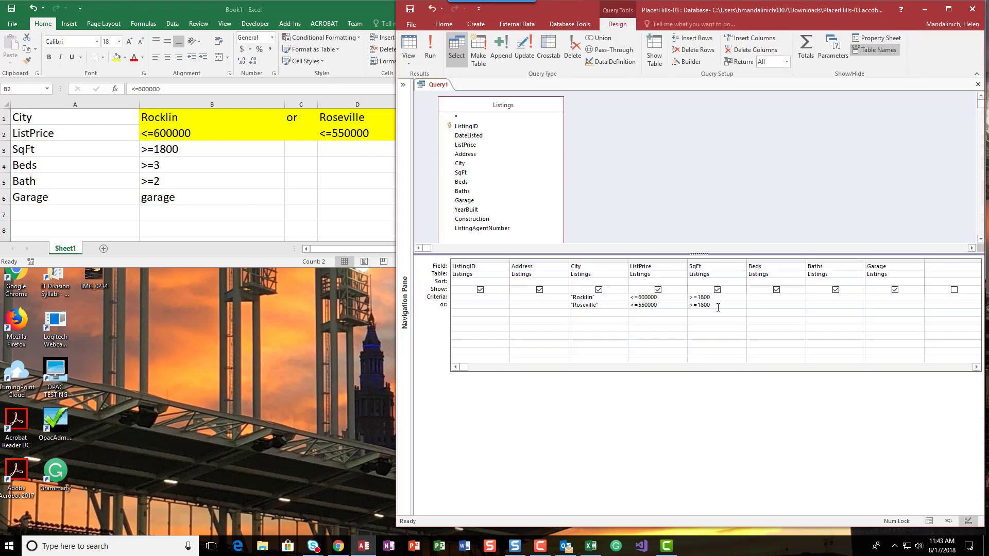
pyautogui.click(409, 46)
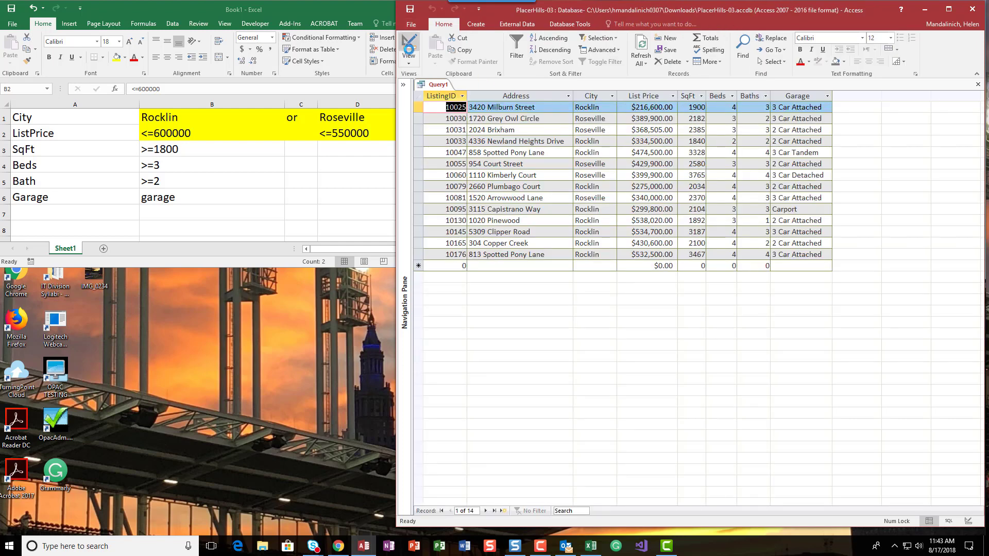
pyautogui.click(408, 46)
# - Set Beds to >=3 on both criteria rows, run the query, and return to Design view
pyautogui.click(757, 298)
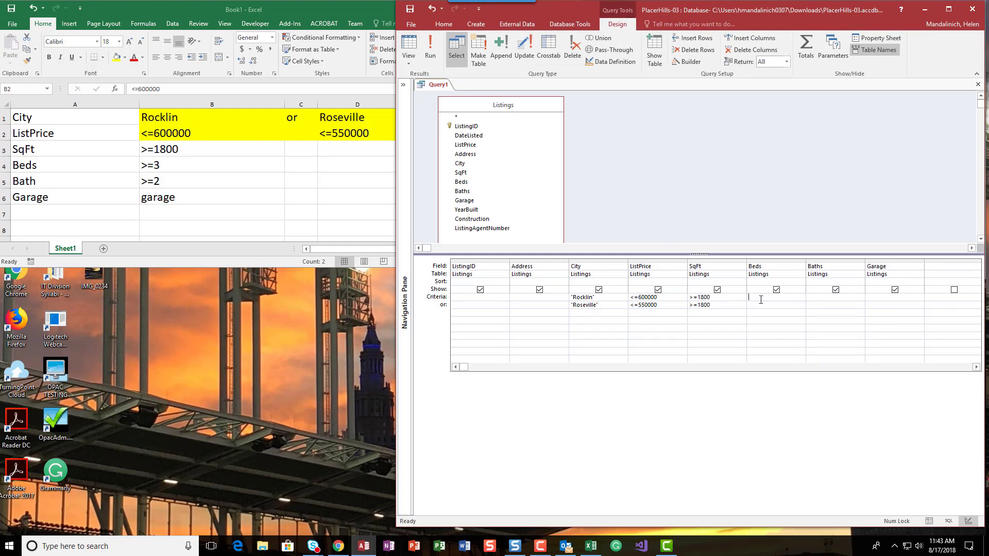
pyautogui.write('>=3')
pyautogui.press('BackSpace')
pyautogui.write('>=3')
pyautogui.click(430, 46)
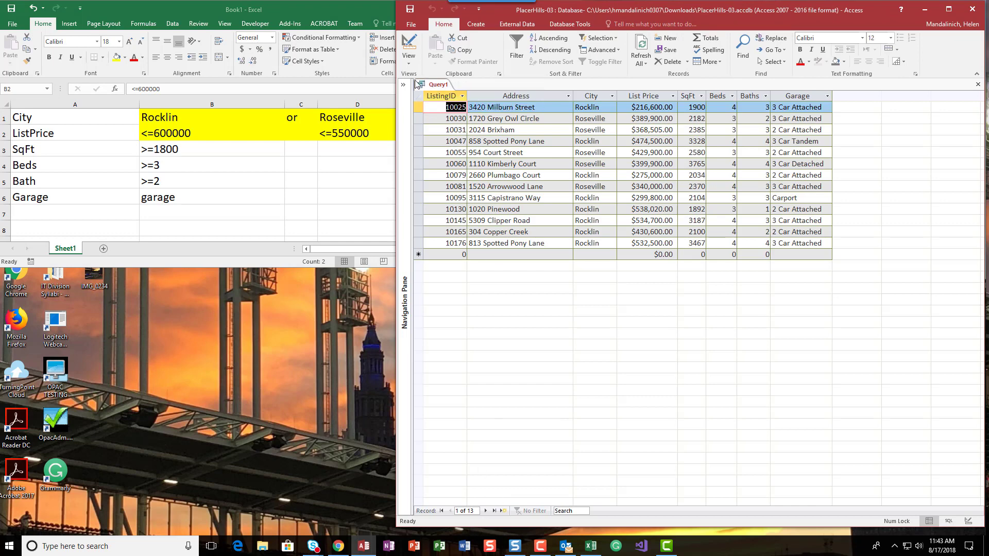
pyautogui.click(408, 46)
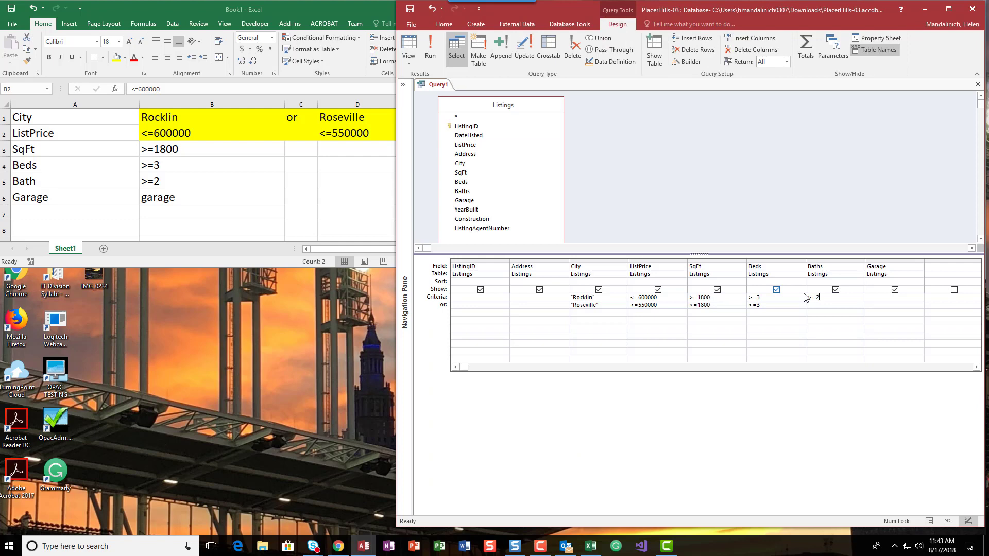
# - Set Baths to >=2 on both criteria rows, run the query, and return to Design view
pyautogui.write('>=2')
pyautogui.click(438, 47)
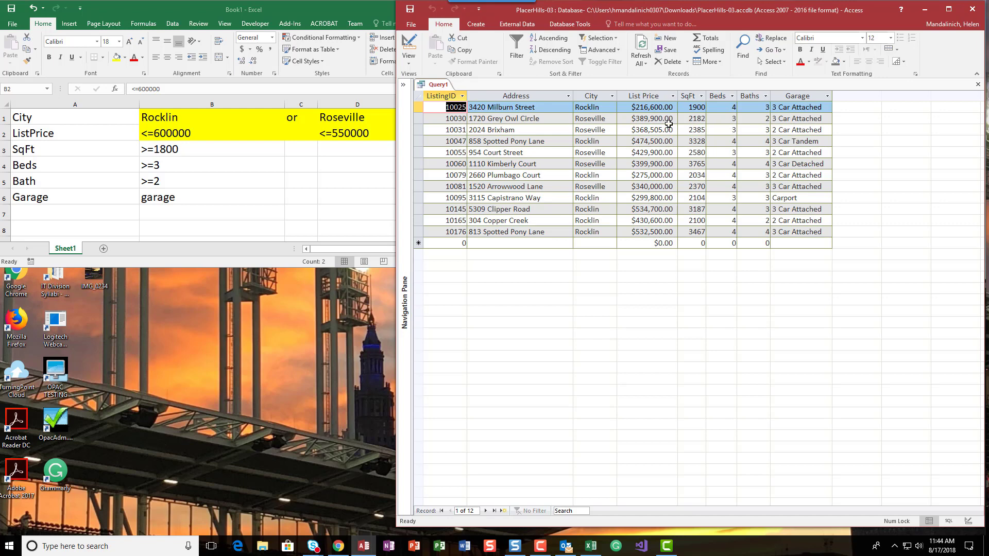
pyautogui.click(408, 45)
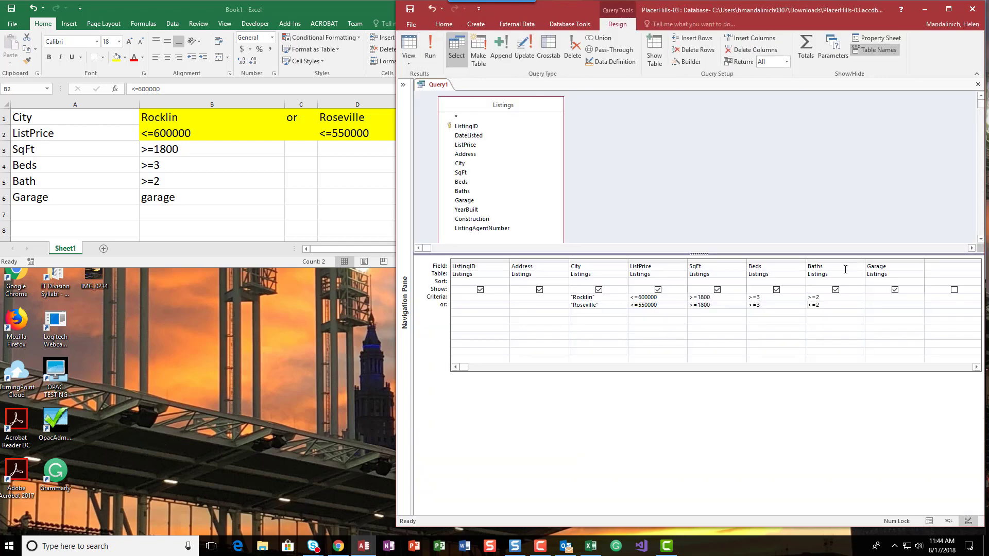
# - Run the query to examine how the Garage values are worded, and return to Design view
pyautogui.click(877, 298)
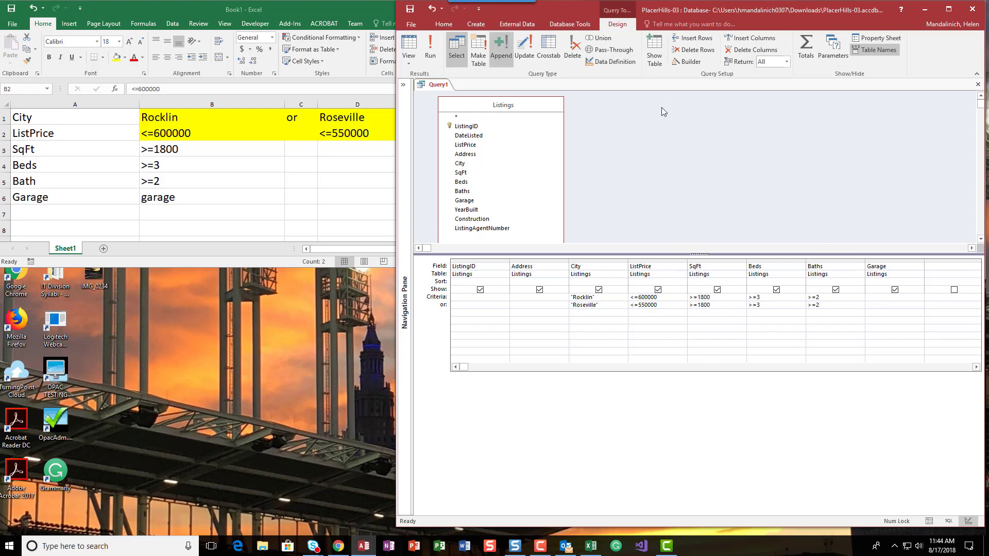
pyautogui.click(435, 43)
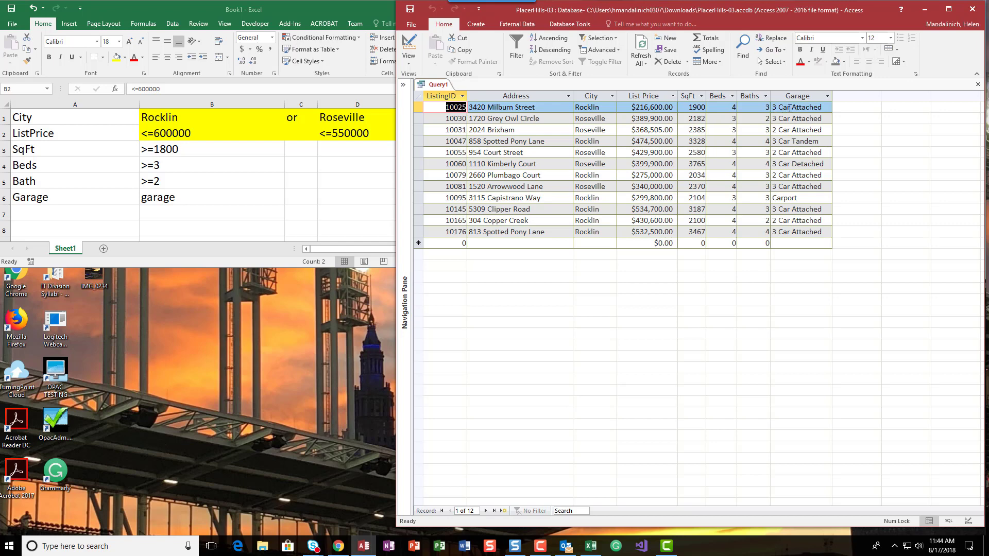
pyautogui.click(409, 46)
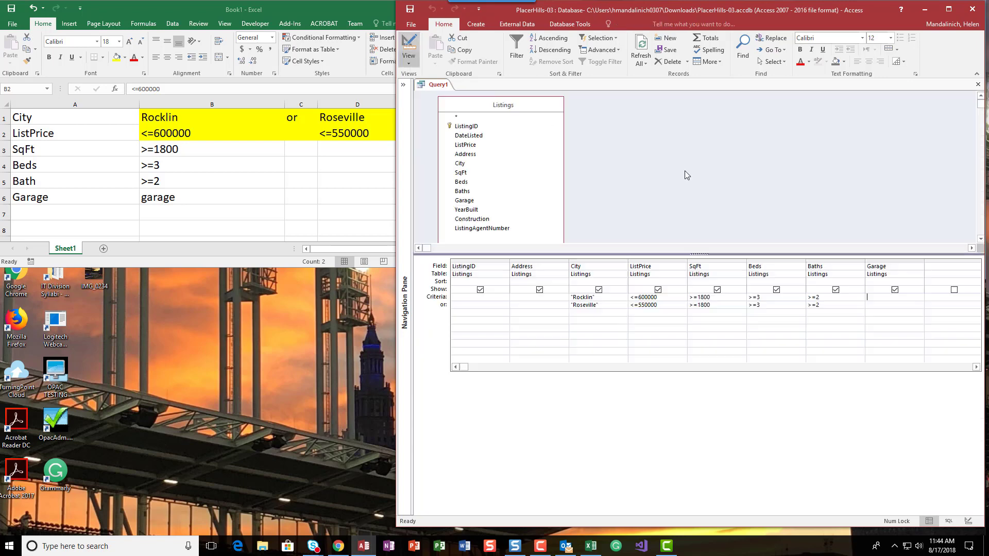
# - Try to enter ??Car* as the Garage criterion on the Rocklin row
pyautogui.click(872, 298)
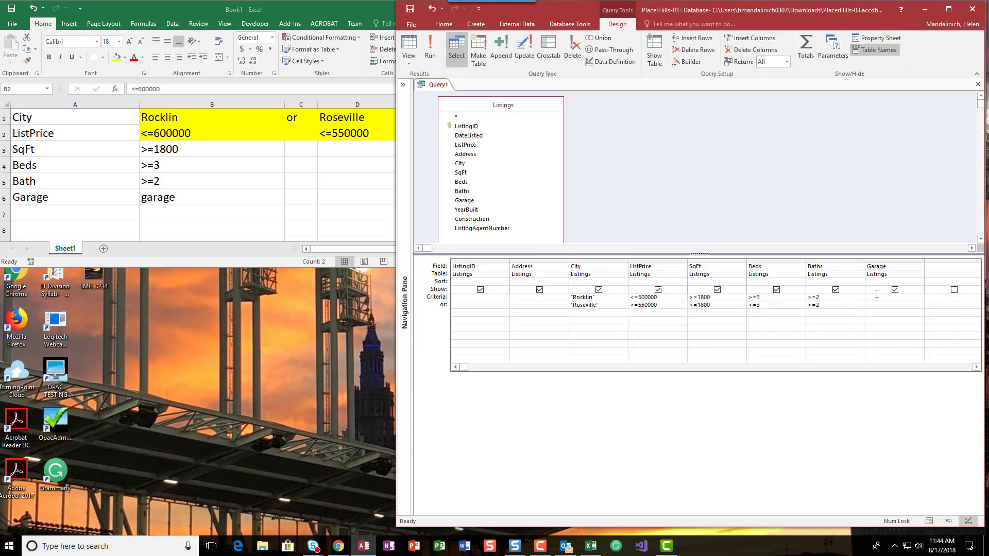
pyautogui.write('??')
pyautogui.write('Gar')
pyautogui.click(883, 306)
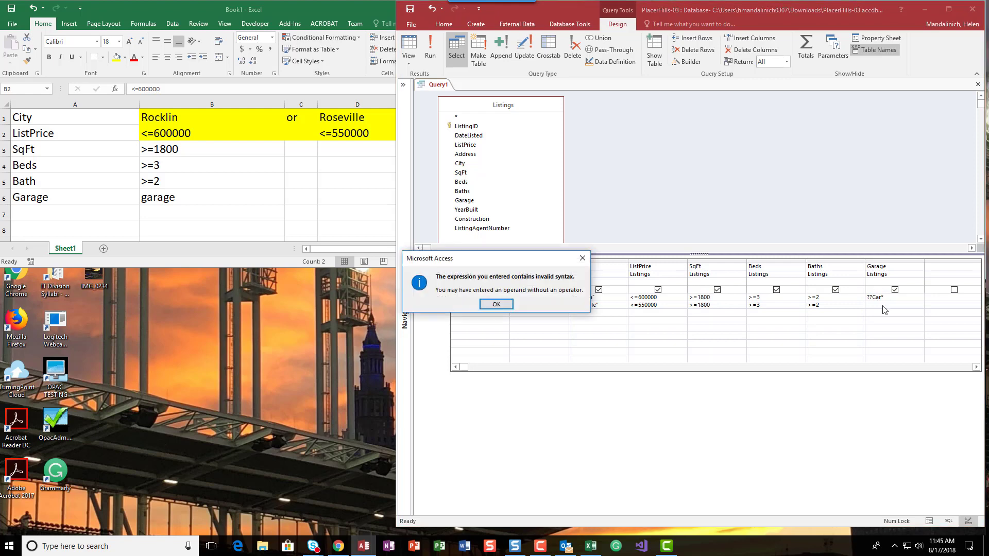
pyautogui.click(499, 307)
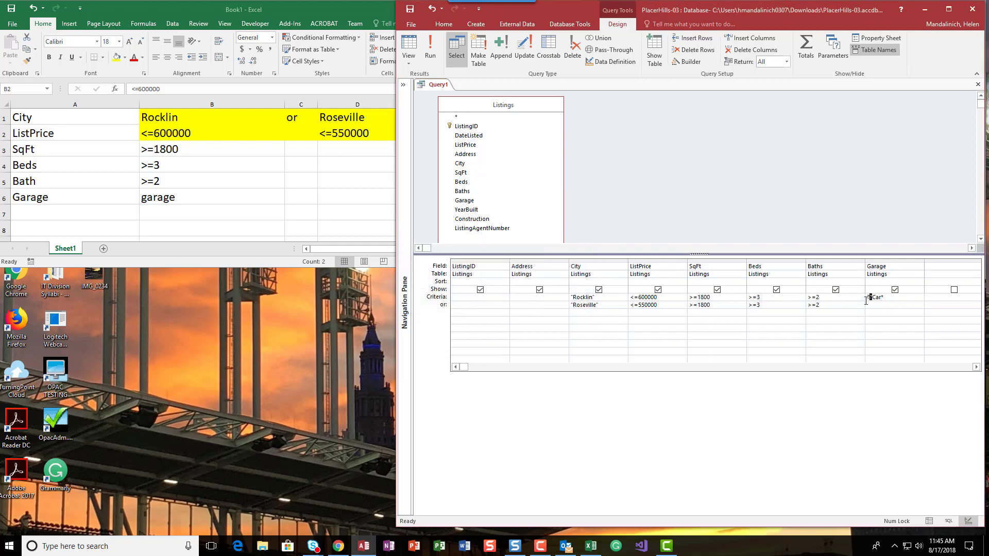
pyautogui.click(883, 304)
pyautogui.click(582, 262)
# - Set the Garage criterion to Like "??Car*" on both the Rocklin and Roseville rows, and run the query
pyautogui.write('Like "')
pyautogui.click(896, 298)
pyautogui.write('"')
pyautogui.click(878, 304)
pyautogui.write('Like "??Car')
pyautogui.click(430, 49)
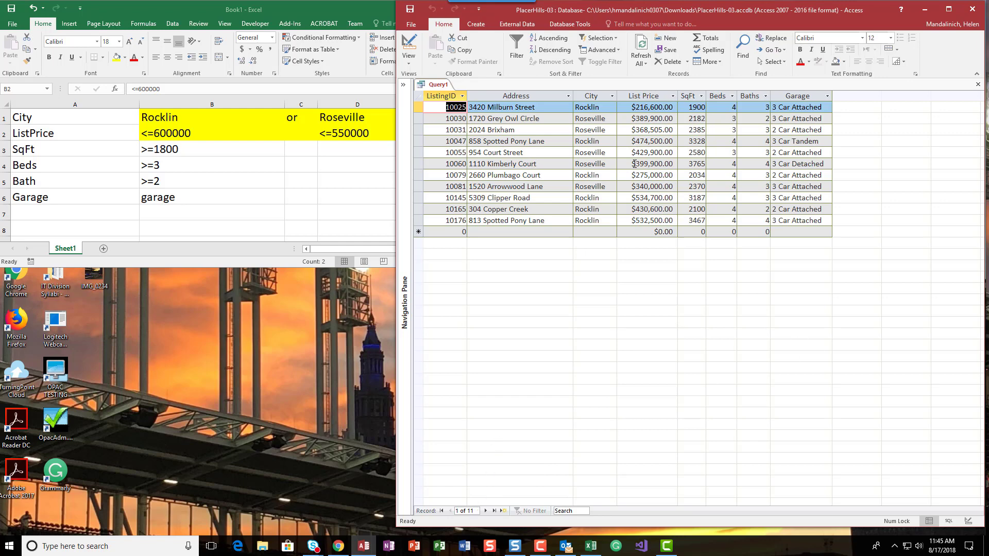
# - Save the query as ListingsFor followed by the client's full name without spaces, and return to Design view
pyautogui.click(411, 10)
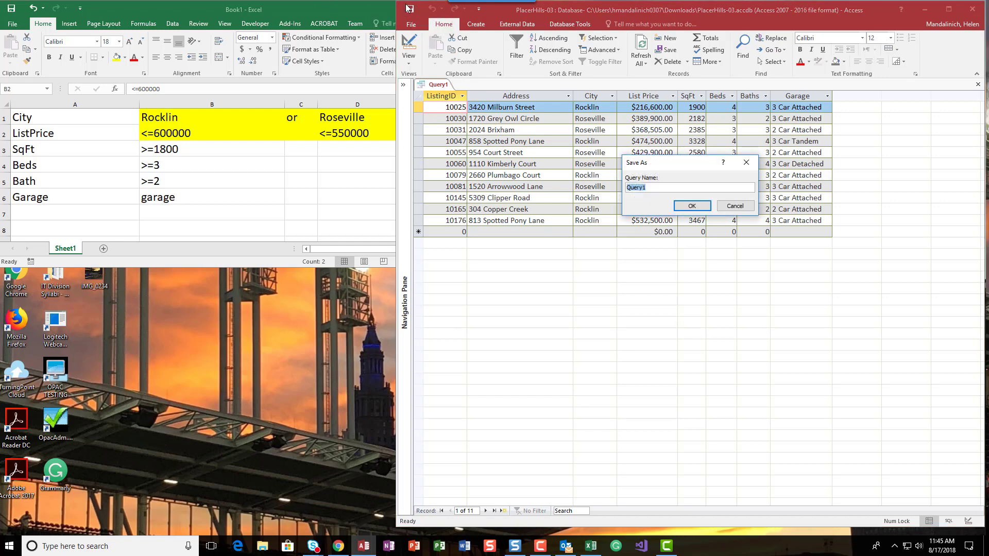
pyautogui.write('ListingsForBrandonBuchanon')
pyautogui.press('Return')
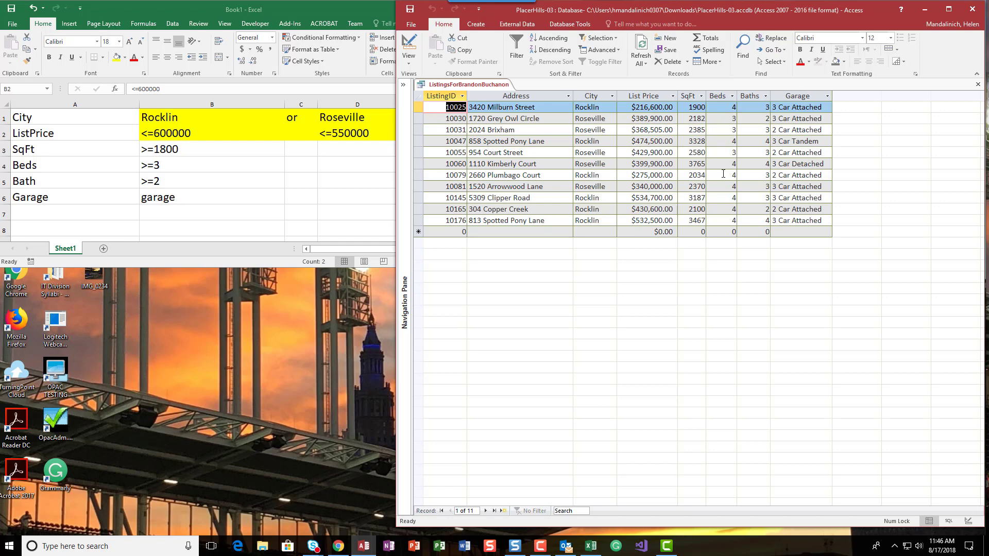
pyautogui.click(409, 49)
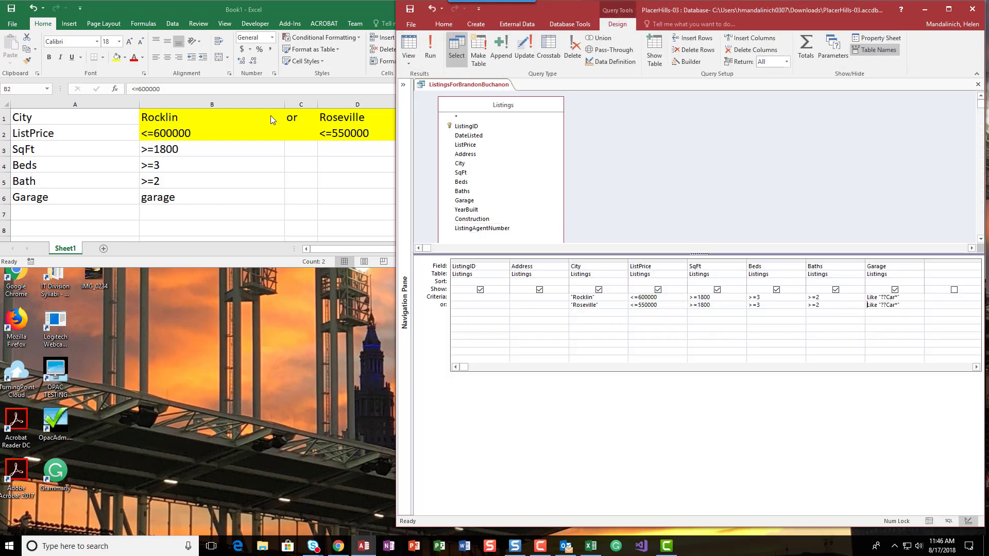
# - In the Excel sheet, fill the SqFt, Beds, Bath and Garage criteria cells with yellow, and maximize the Access window
pyautogui.click(142, 151)
pyautogui.moveTo(141, 150); pyautogui.dragTo(155, 212)
pyautogui.click(119, 57)
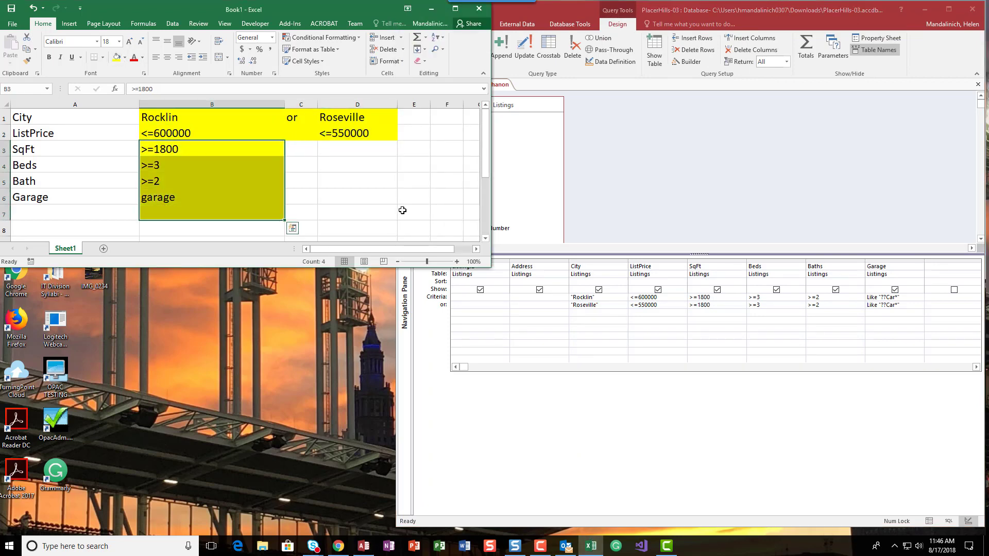
pyautogui.press('Tab')
pyautogui.press('Return')
pyautogui.click(954, 9)
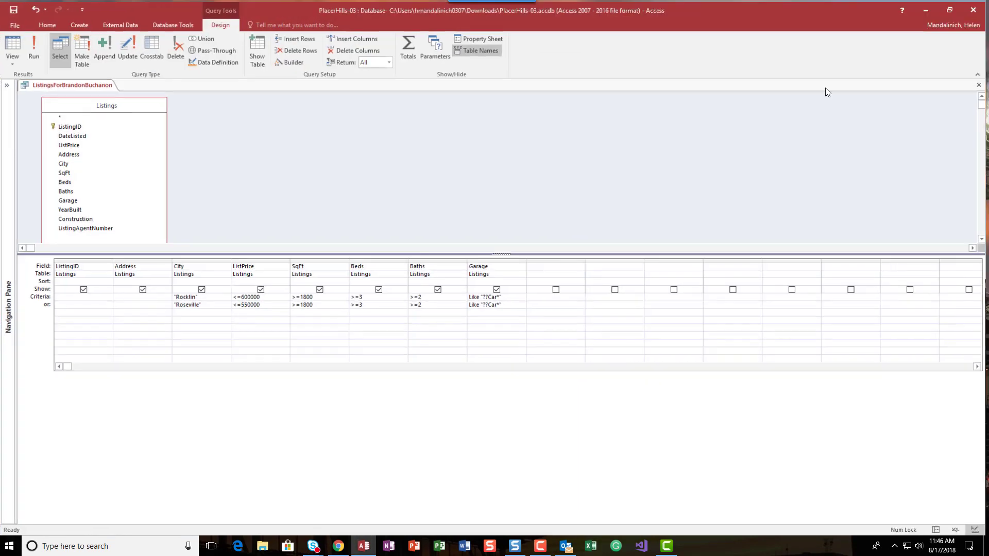